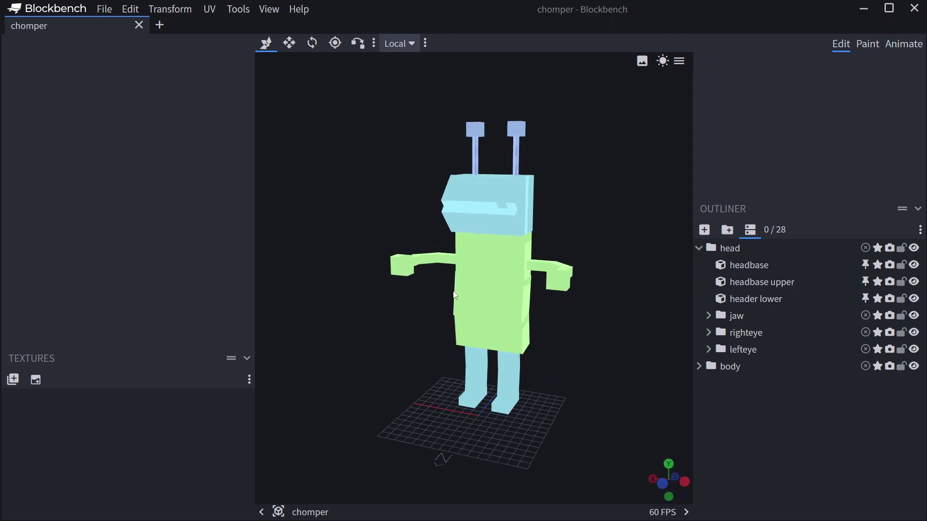
left_click(861, 50)
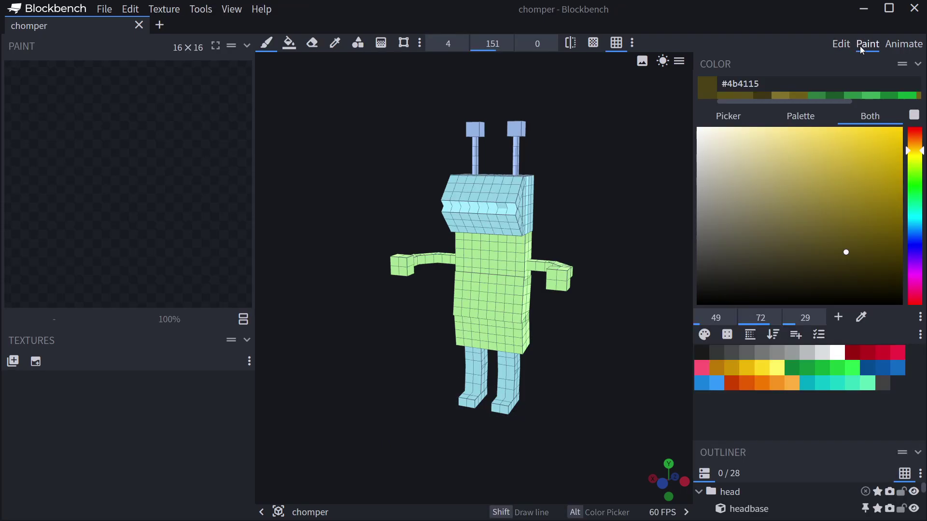
scroll(647, 155, "up", 3)
left_click_drag(648, 156, 636, 188)
left_click(465, 181)
left_click(556, 159)
left_click(493, 159)
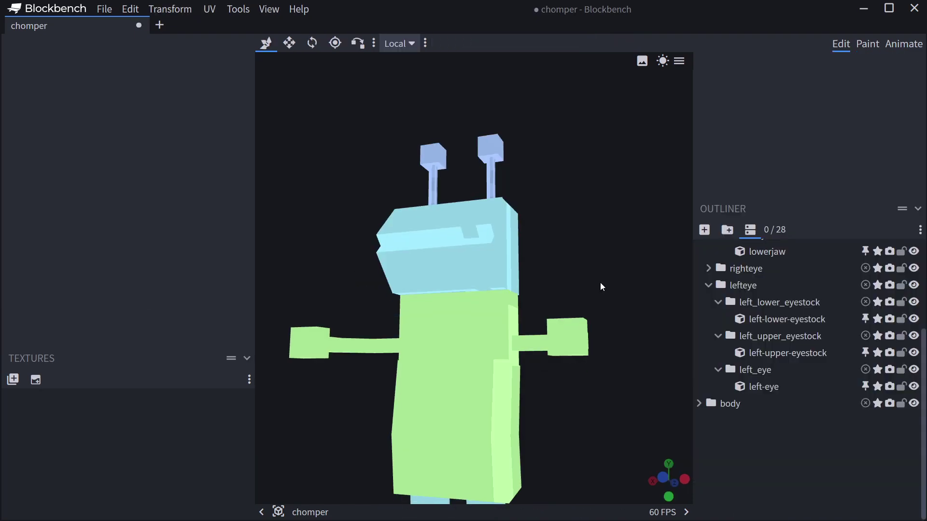
left_click_drag(600, 283, 608, 348)
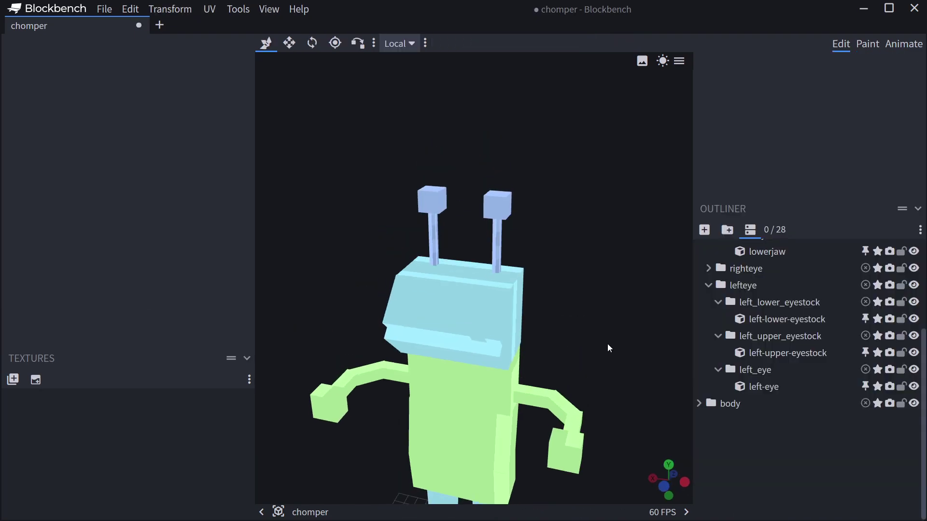
scroll(772, 386, "up", 3)
scroll(746, 378, "down", 3)
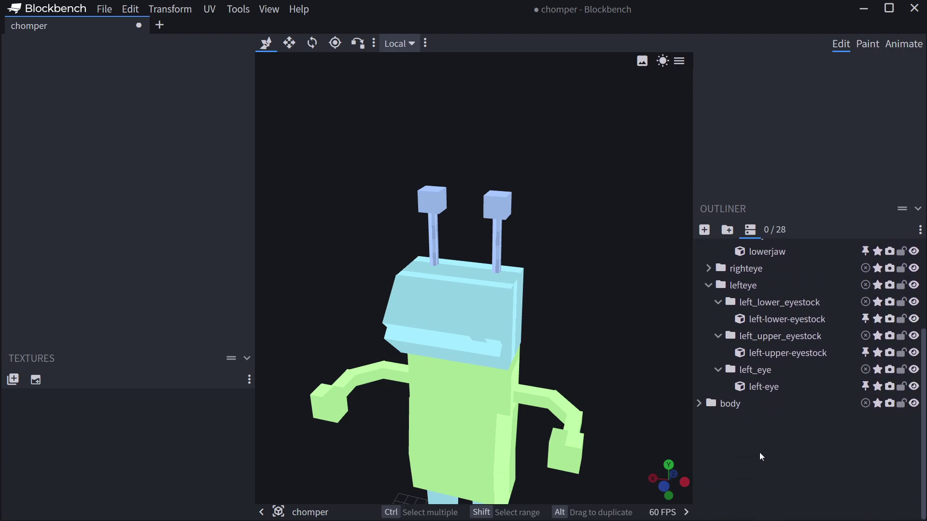
Step: Select all model elements and create a 16x texture template named texture, with rearranged UV, compressed template and power-of-2 size
key("ctrl+a")
scroll(719, 270, "up", 3)
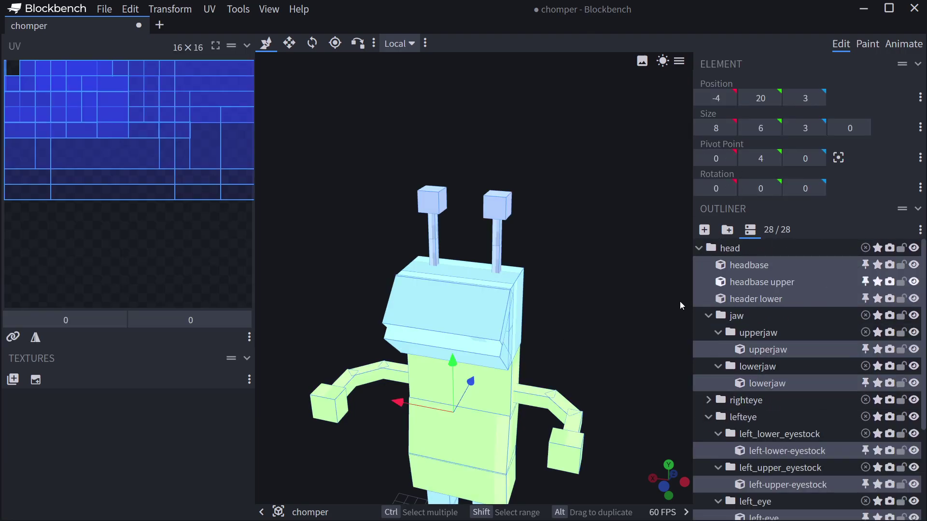
left_click(37, 381)
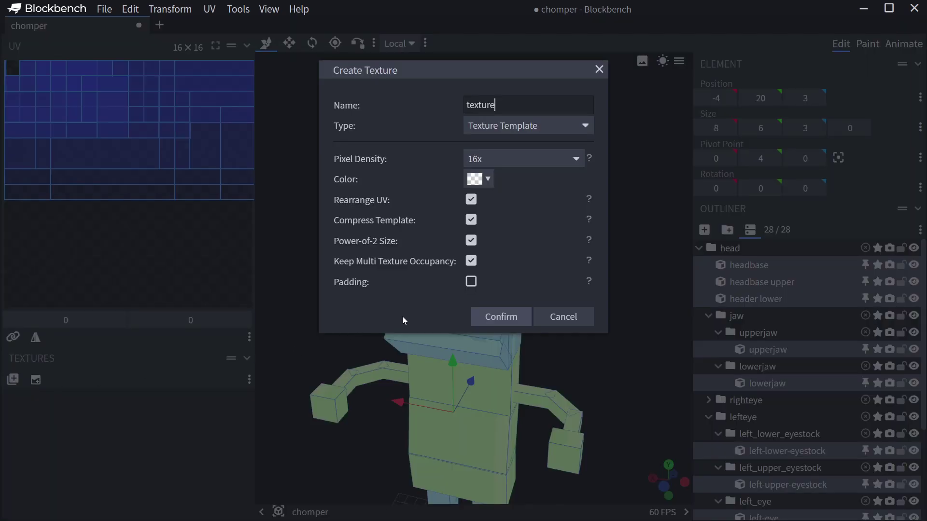
left_click(497, 317)
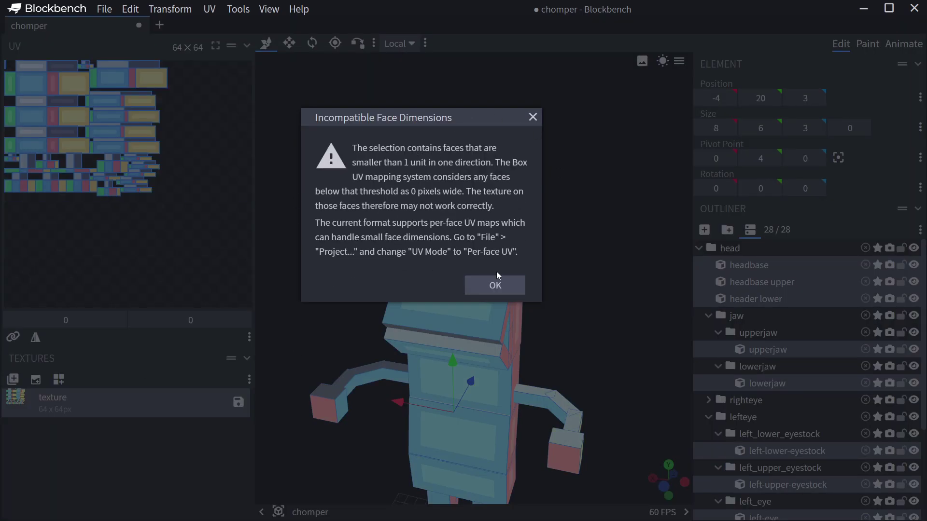
left_click(488, 289)
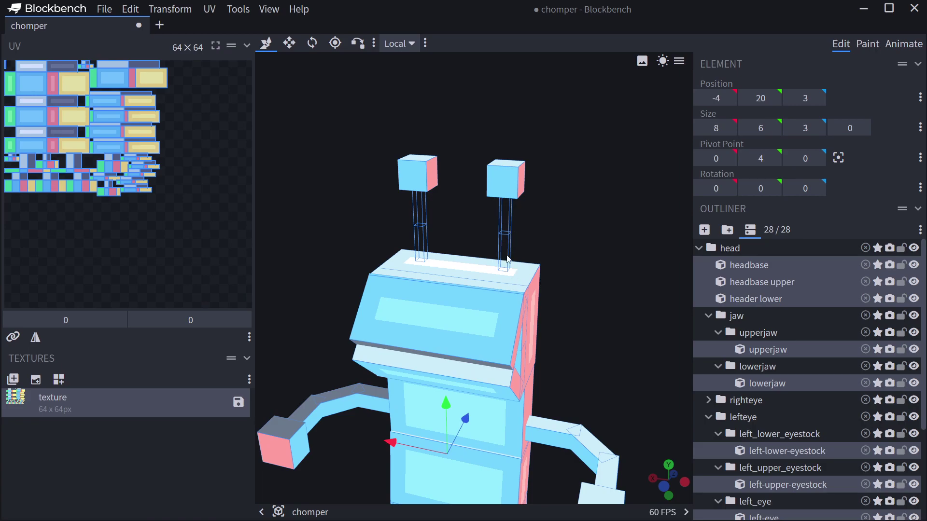
Step: Change the project's UV mode to Per-face UV
scroll(507, 227, "up", 3)
left_click_drag(582, 201, 487, 239)
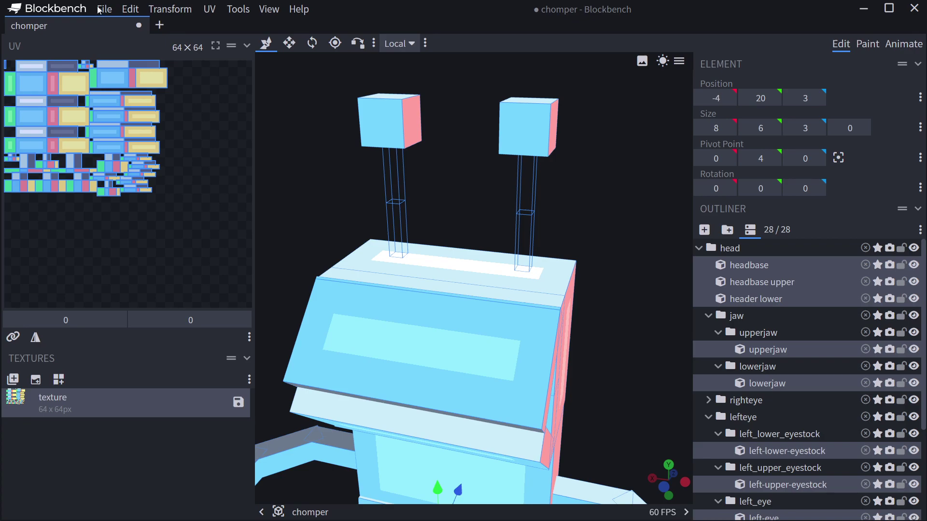
left_click(102, 9)
left_click(126, 25)
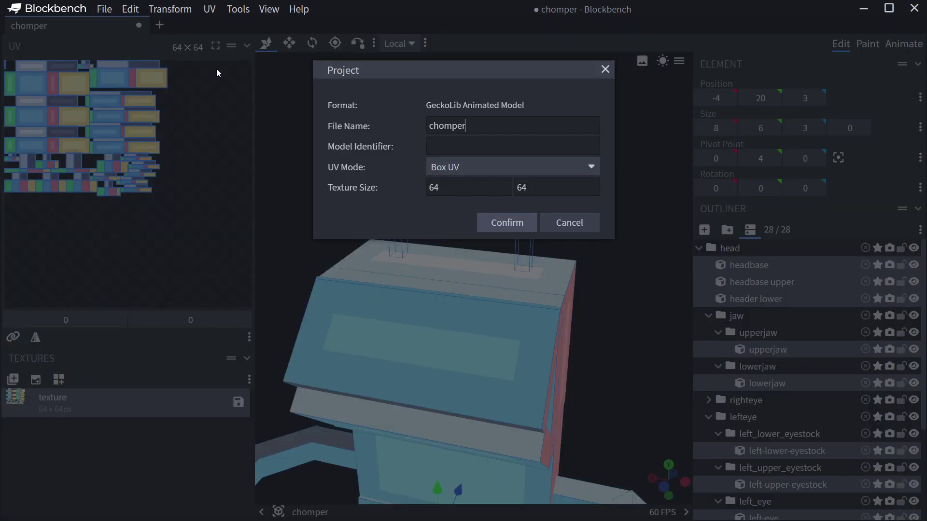
left_click(445, 166)
left_click(462, 182)
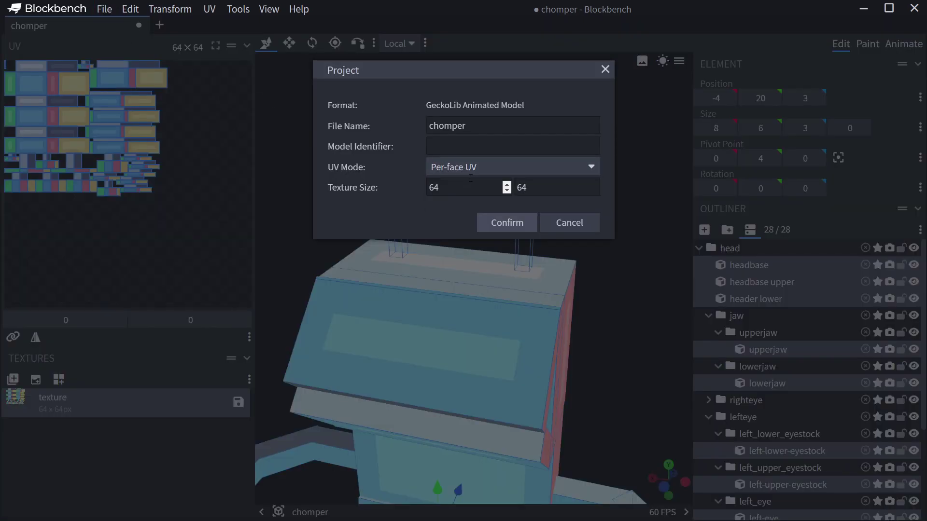
left_click(511, 226)
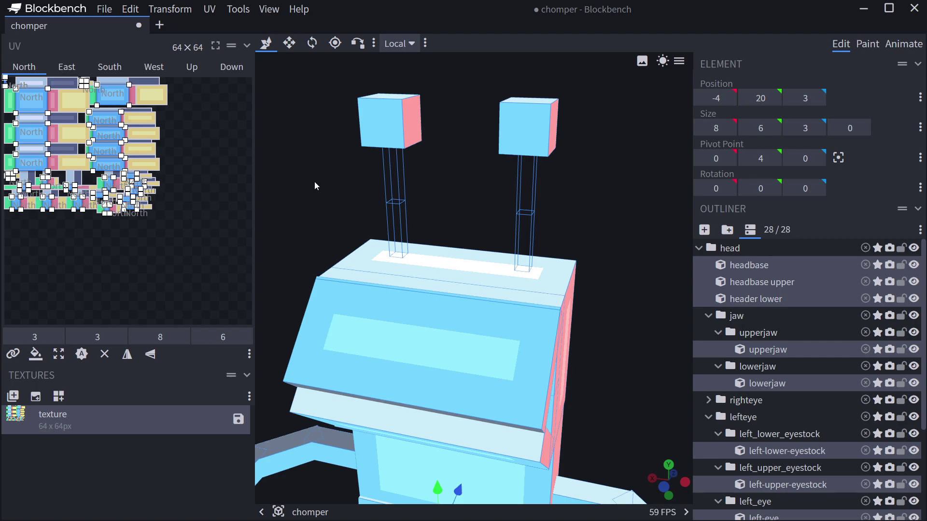
Step: Inspect the UV layout of the east, south, west, up, down and north faces for all selected elements
left_click(77, 65)
left_click(109, 67)
left_click(153, 67)
left_click(193, 66)
left_click(231, 67)
left_click(39, 66)
Step: Select the right-upper-eyestock cube, enlarge its area in the texture's upper corner and switch to Paint mode
left_click(392, 199)
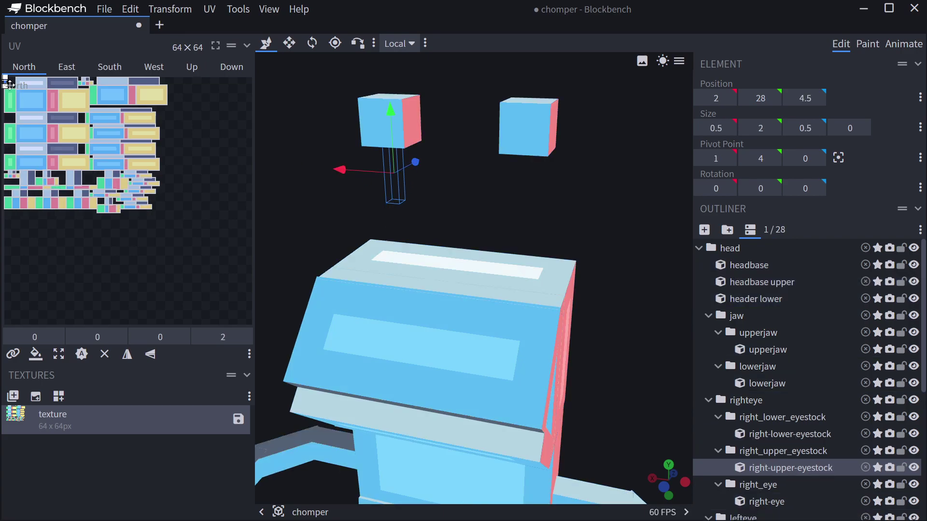
left_click_drag(285, 160, 294, 161)
scroll(152, 279, "up", 1, "ctrl")
scroll(138, 266, "up", 5, "ctrl")
scroll(146, 300, "up", 6)
scroll(202, 243, "up", 3, "ctrl")
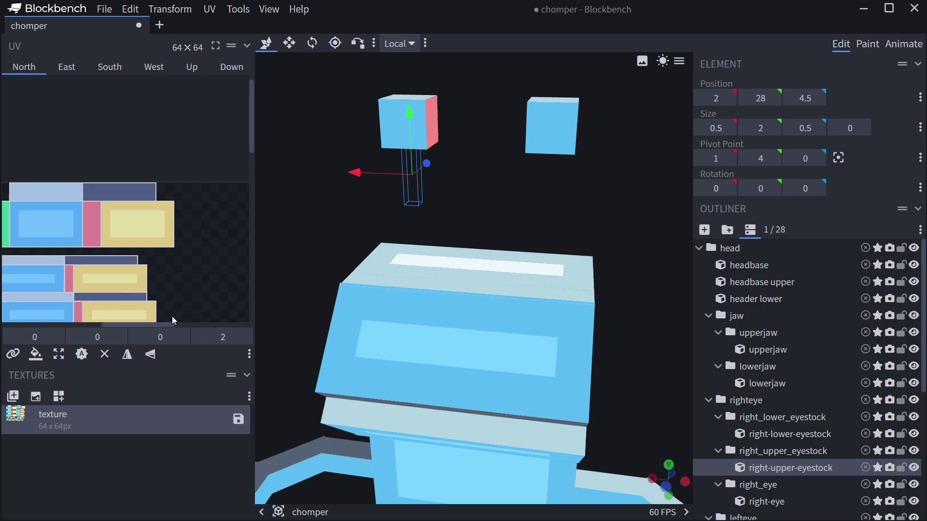
left_click(170, 322)
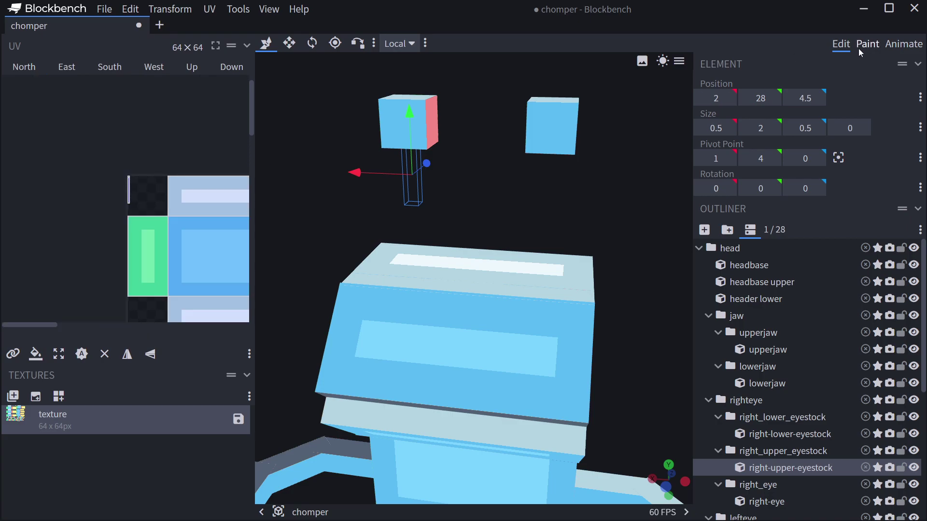
left_click(867, 44)
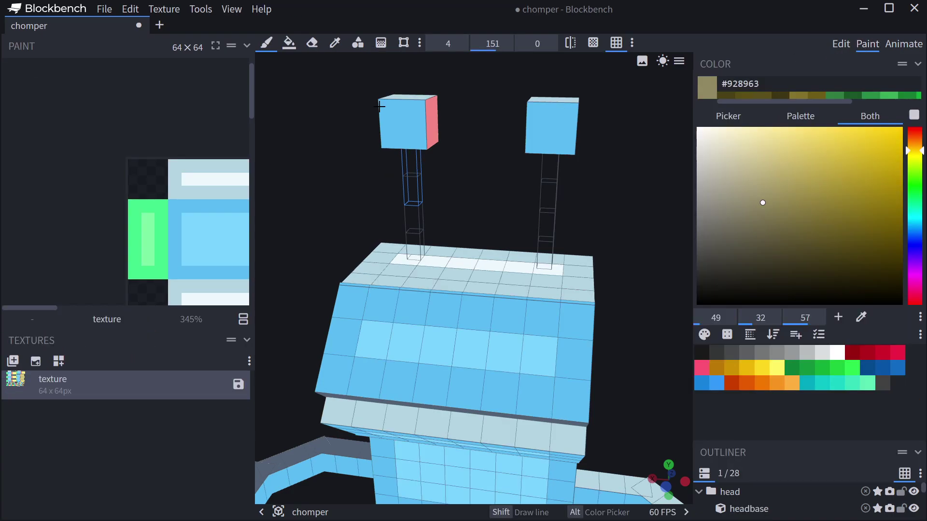
Step: Try a brush stroke on the eyestalk pixels in the texture's corner and undo it
left_click(134, 167)
left_click_drag(477, 189, 440, 190)
key("ctrl+z")
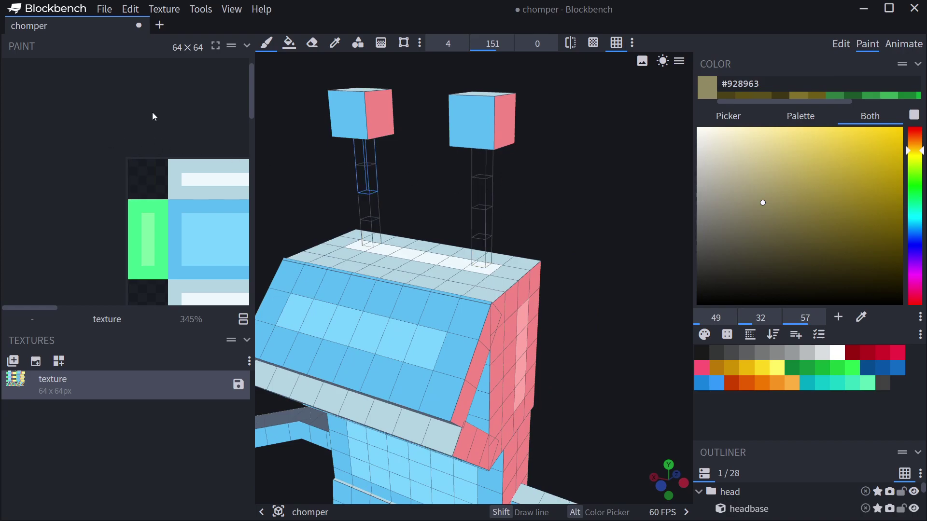
left_click_drag(430, 157, 411, 174)
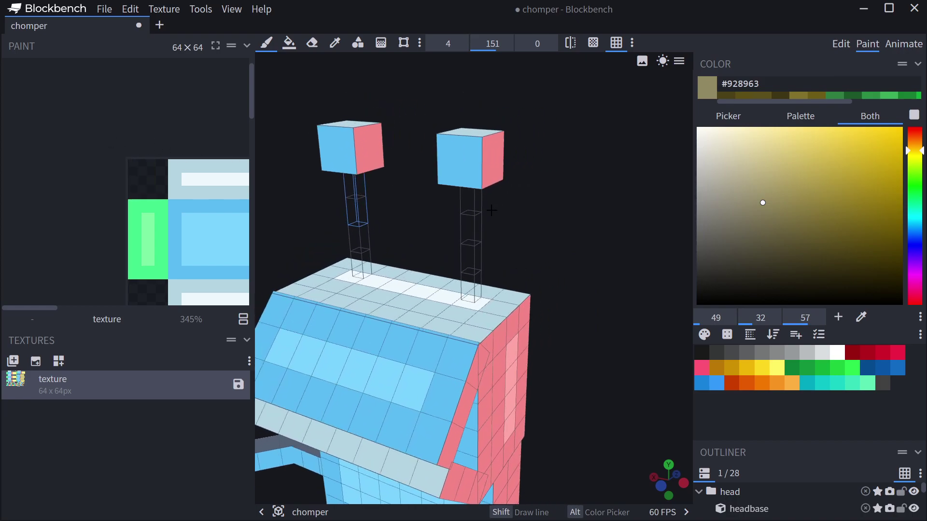
Step: Set the brush size to 1 and paint the eyestalk pixels of the texture in dark reds #761a26 and #6f1b26
mouse_move(447, 42)
left_mouse_down()
mouse_move(438, 42)
mouse_move(536, 43)
left_mouse_up()
left_click(884, 353)
left_click(857, 224)
left_click_drag(505, 45, 454, 45)
mouse_move(136, 189)
left_mouse_down()
mouse_move(133, 154)
mouse_move(138, 190)
mouse_move(148, 177)
mouse_move(140, 179)
left_mouse_up()
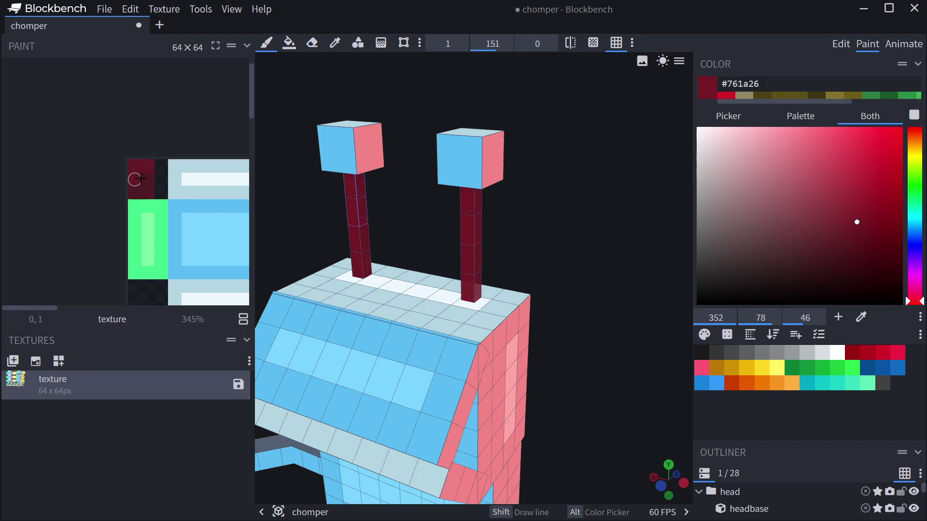
left_click(852, 227)
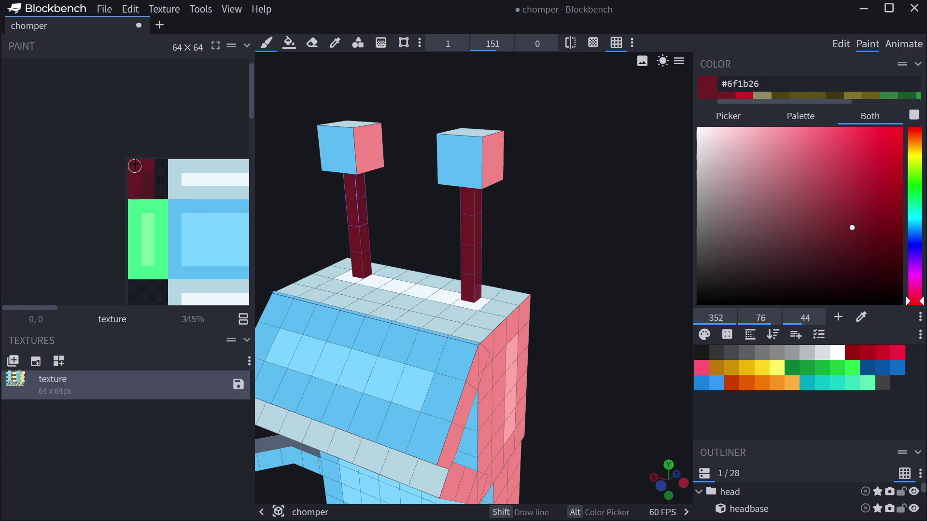
Step: Lower the brush opacity to 135 and paint lighter red #b03040 over the first column of eyestalk pixels
left_click(846, 182)
left_click_drag(134, 190, 136, 169)
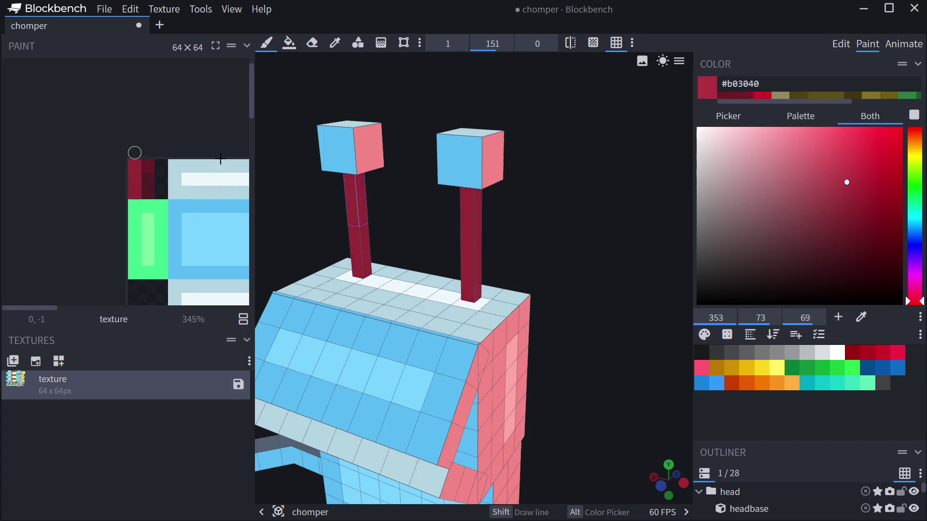
key("ctrl+z")
left_click_drag(491, 43, 484, 43)
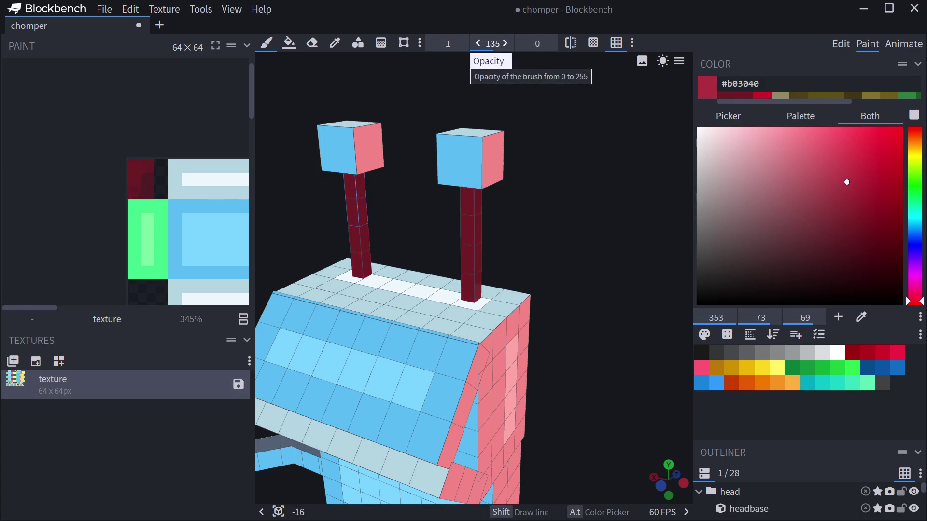
left_click_drag(135, 188, 132, 164)
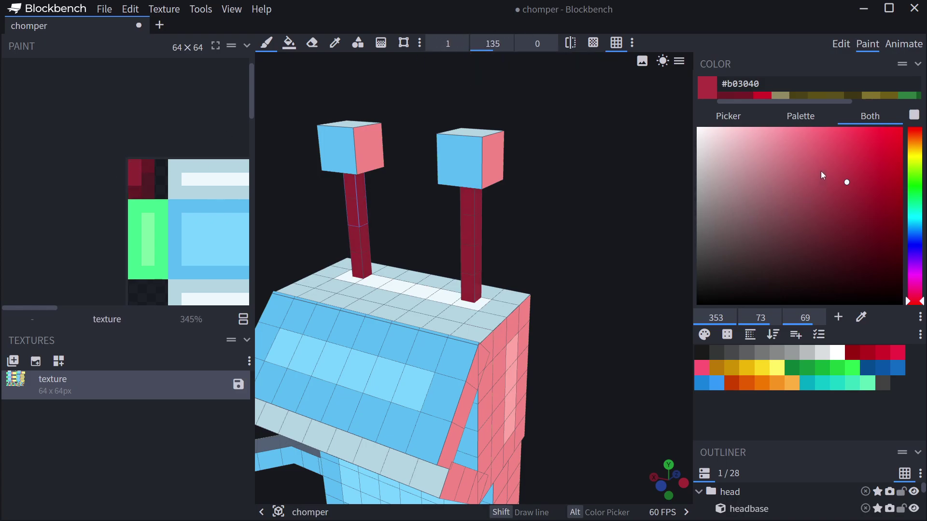
Step: Paint bright red #e24256 highlights over the eyestalk pixels and check the stalks from the side
left_click(825, 155)
left_click(843, 147)
left_click_drag(147, 192, 135, 179)
left_click_drag(567, 230, 524, 211)
left_click(359, 195)
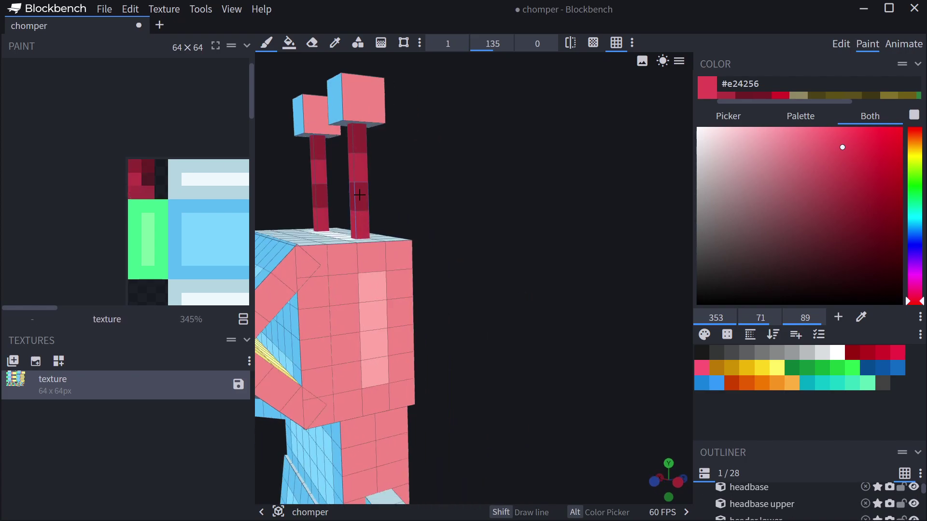
left_click_drag(360, 195, 553, 169)
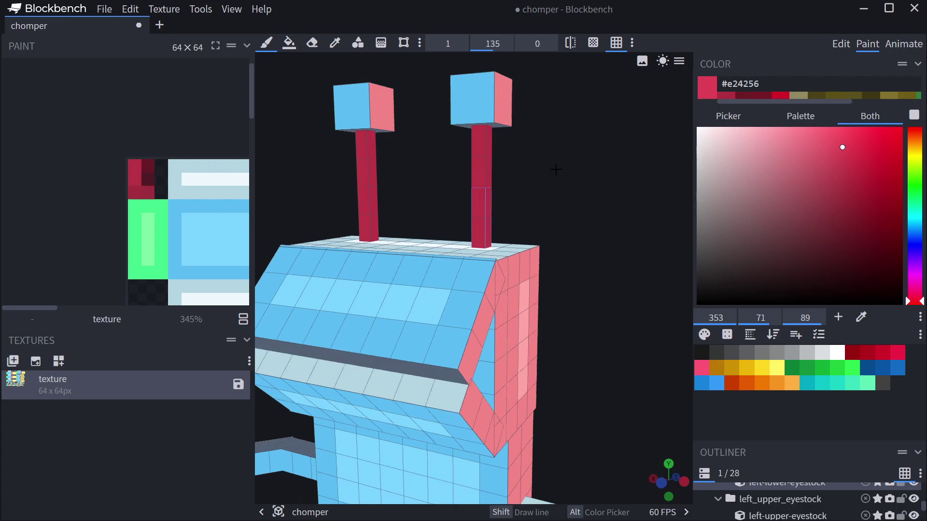
Step: Shade individual eyestalk pixels with muted red #a93e4b and dark red #642028
left_click(827, 186)
left_click(135, 167)
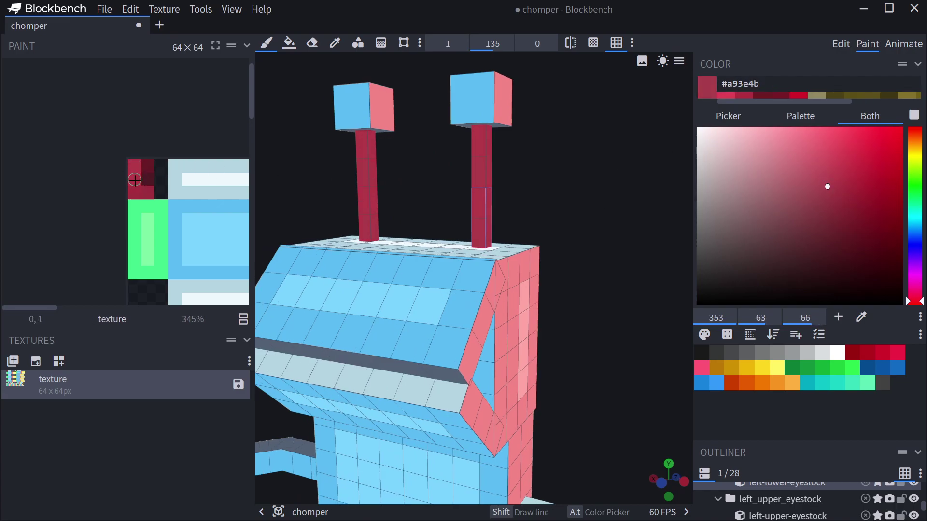
left_click(837, 235)
left_click(131, 180)
left_click_drag(601, 209, 619, 208)
scroll(613, 208, "down", 5)
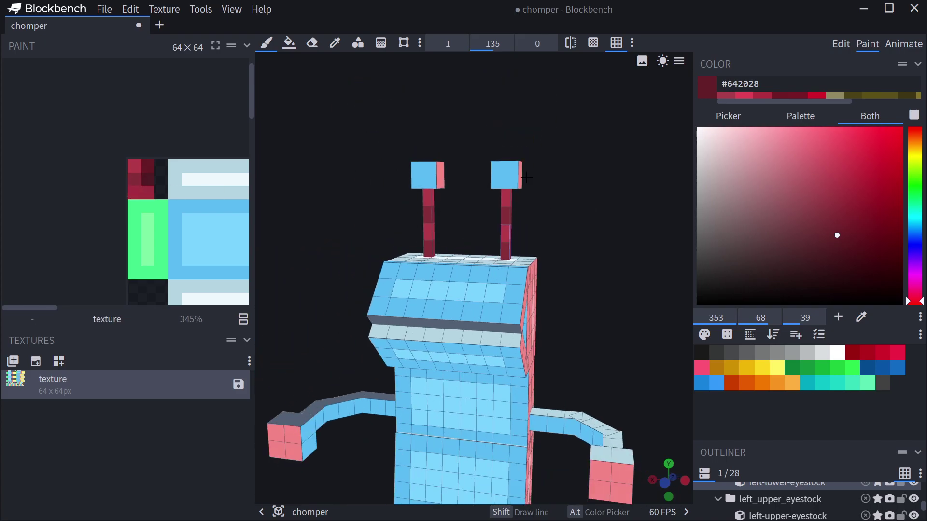
left_click(135, 192)
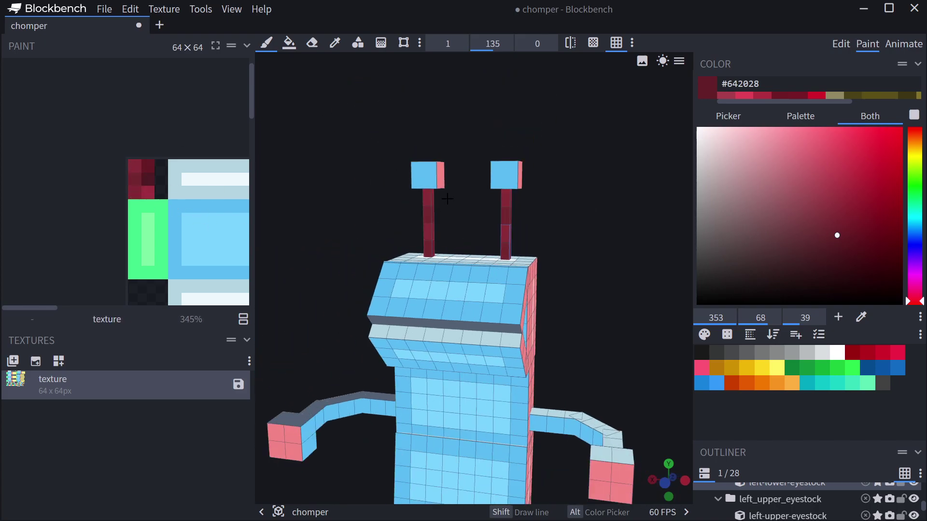
Step: In Edit mode, select all six faces of the left-lower-eyestock and resize their UVs to cover the first texture column, 1 × 3 pixels
left_click(842, 43)
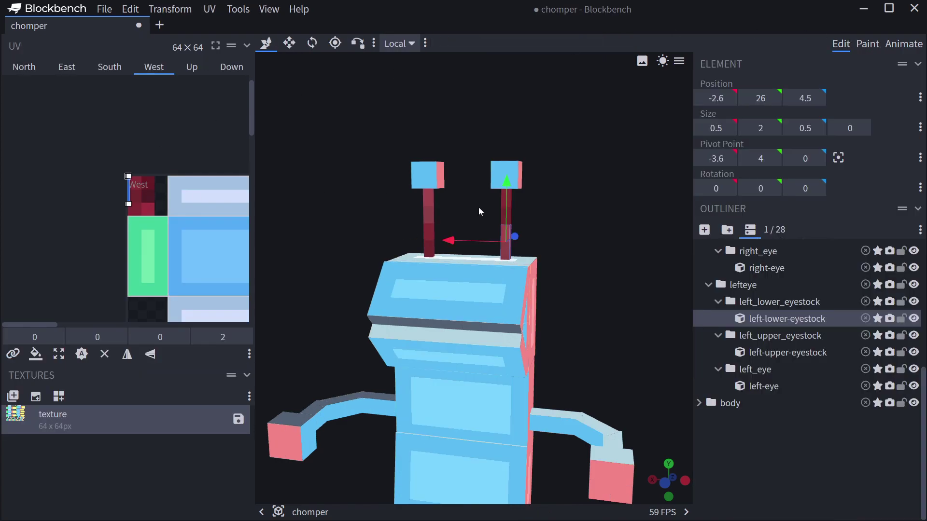
scroll(453, 210, "up", 3)
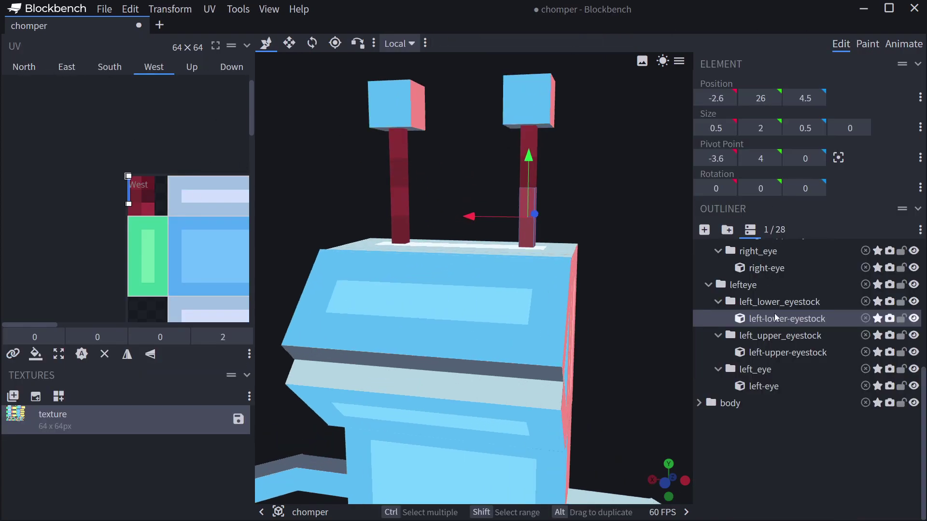
left_click(36, 69)
left_click(71, 71, "shift")
left_click(115, 71, "shift")
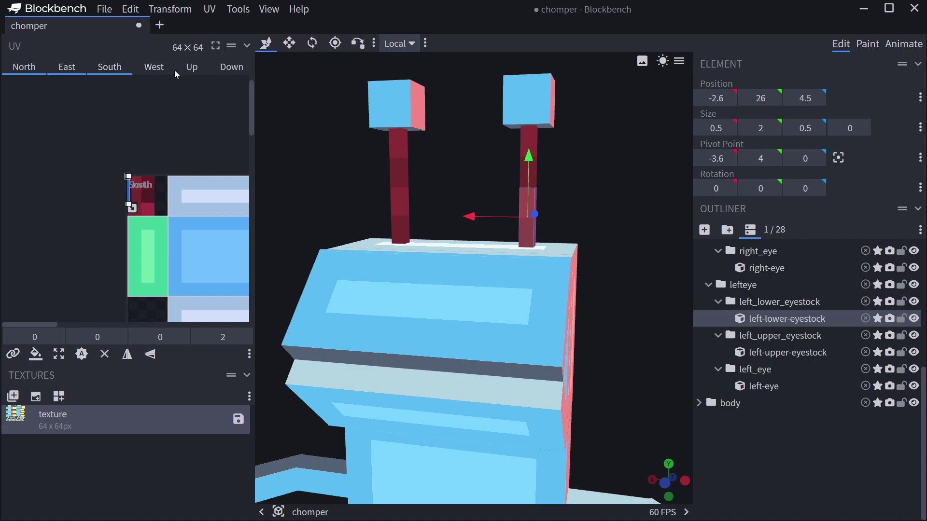
left_click(155, 67, "shift")
left_click(196, 68, "shift")
mouse_move(131, 205)
left_mouse_down()
mouse_move(158, 220)
mouse_move(144, 212)
left_mouse_up()
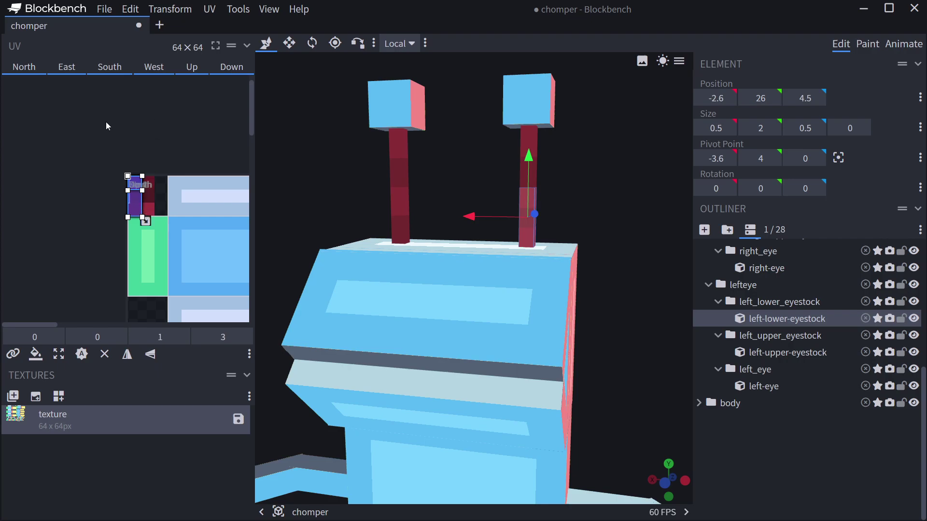
Step: Map the left-upper-eyestock's face UVs to the second texture column, at 1, 0 with size 1 × 3
left_click(803, 355)
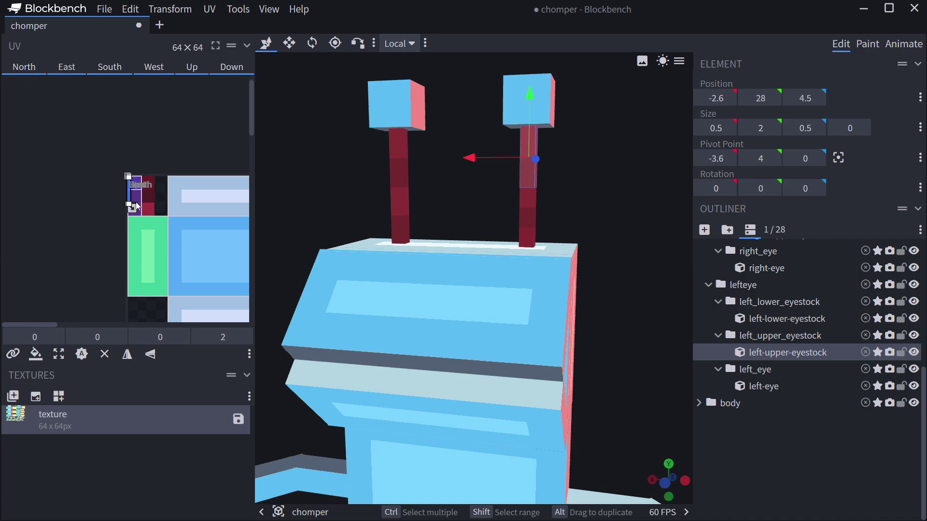
mouse_move(128, 205)
left_mouse_down()
mouse_move(140, 216)
mouse_move(141, 203)
left_mouse_up()
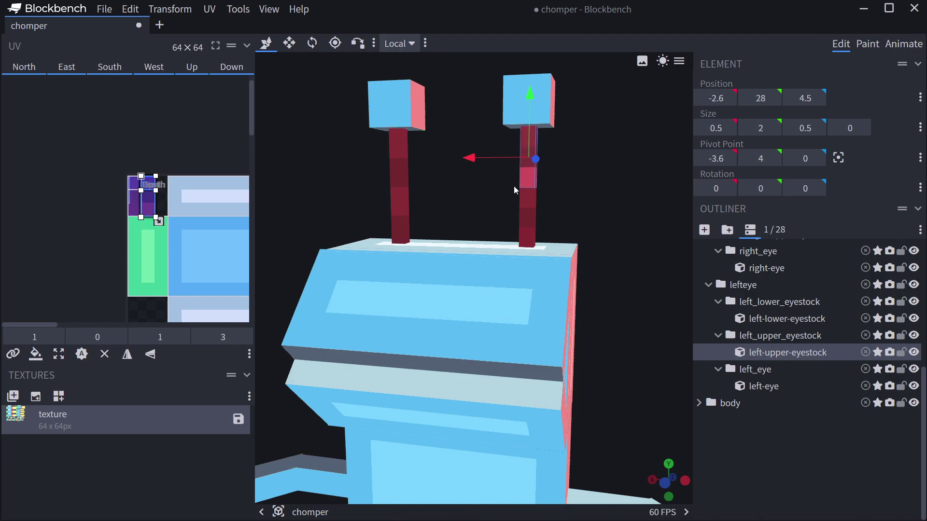
scroll(763, 338, "up", 2)
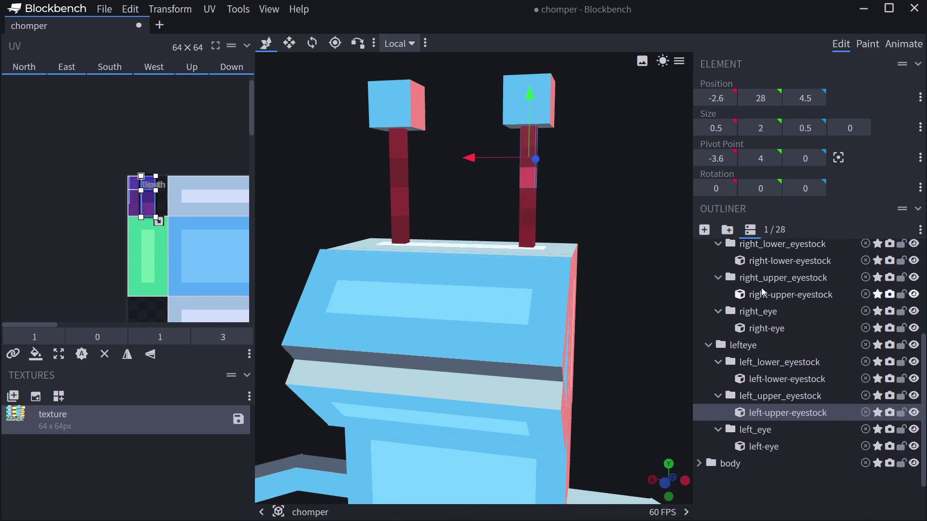
Step: Map the right-upper-eyestock's face UVs to the first texture column, 1 × 3 pixels, and the right-lower-eyestock's to the second at 1, 0
left_click(761, 291)
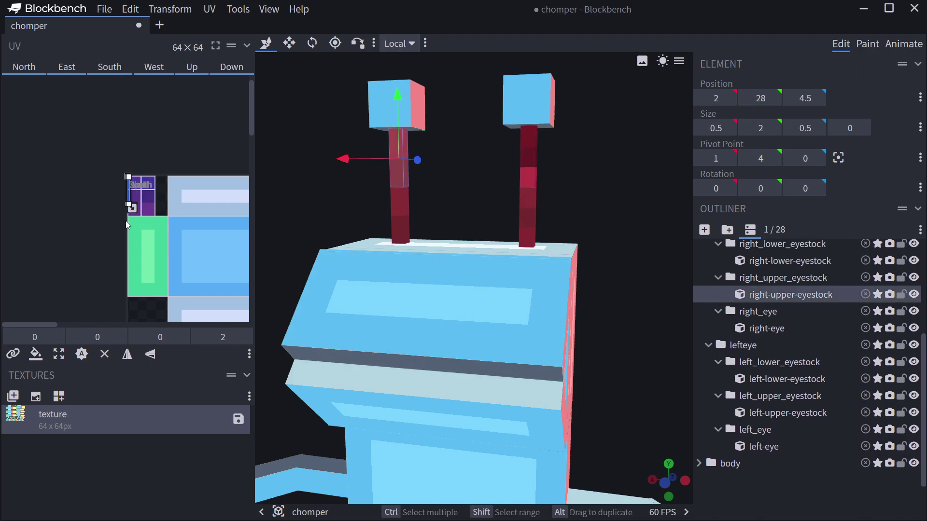
left_click_drag(131, 207, 144, 220)
scroll(770, 314, "up", 2)
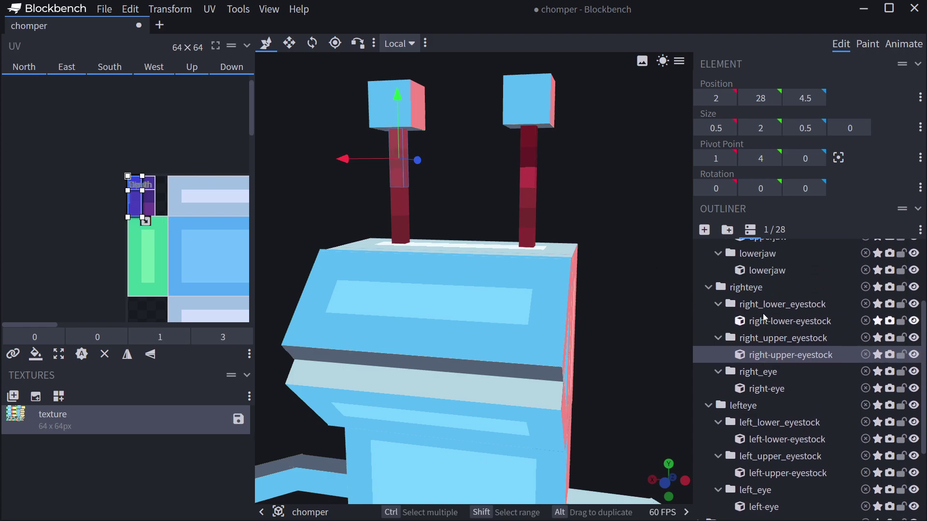
left_click(772, 321)
mouse_move(134, 207)
left_mouse_down()
mouse_move(146, 220)
mouse_move(146, 203)
left_mouse_up()
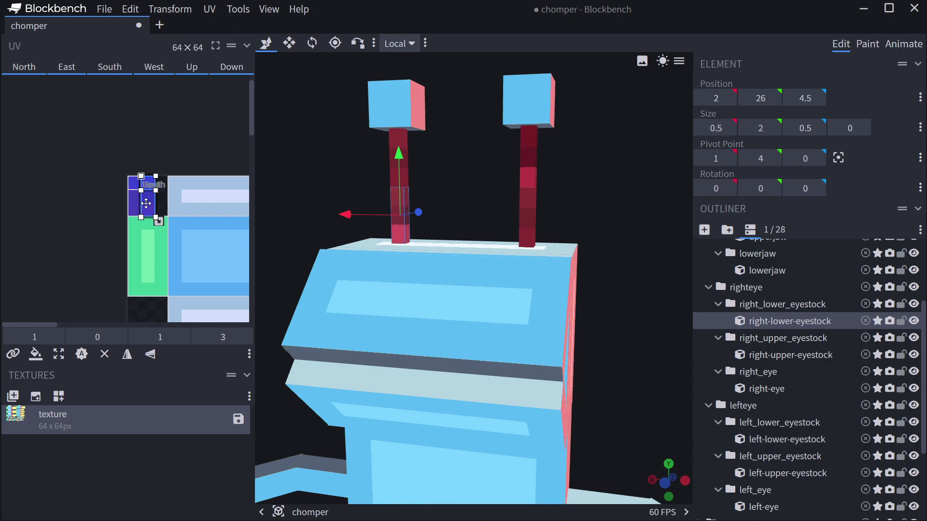
Step: In Paint mode, darken the bottom pixel of the second eyestalk texture column with dark red #651e27 and check the stalks from several sides
left_click(867, 43)
left_click(843, 234)
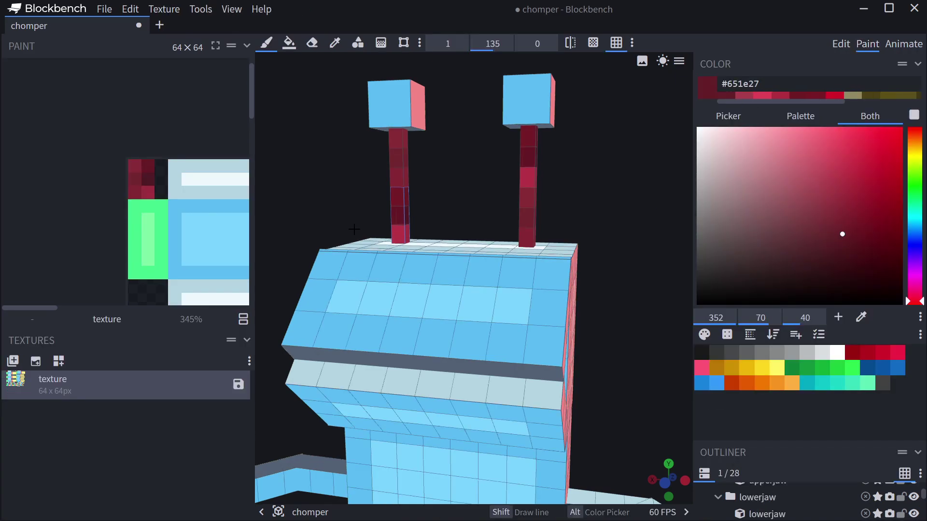
left_click(148, 192)
scroll(395, 219, "down", 3)
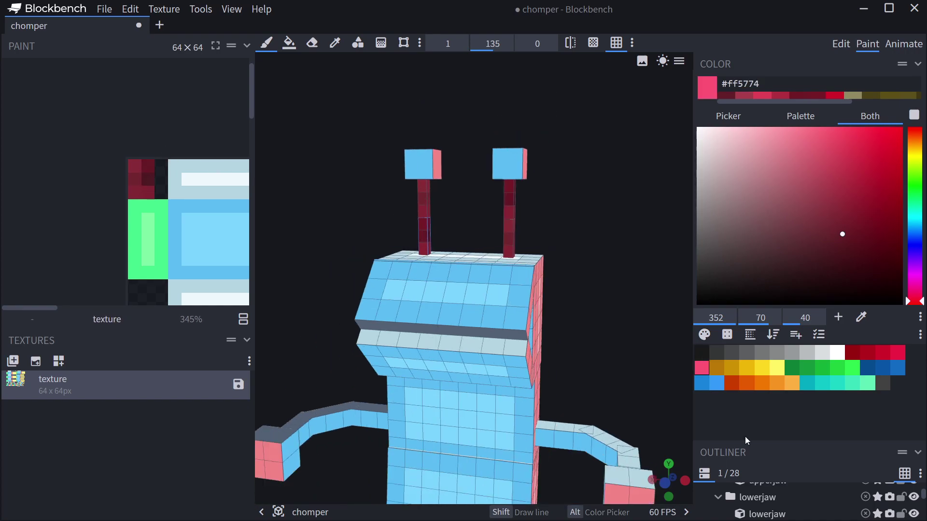
scroll(638, 333, "down", 4)
left_click_drag(639, 333, 628, 328)
scroll(653, 169, "up", 4)
mouse_move(555, 211)
left_mouse_down()
mouse_move(476, 231)
mouse_move(549, 242)
mouse_move(559, 207)
left_mouse_up()
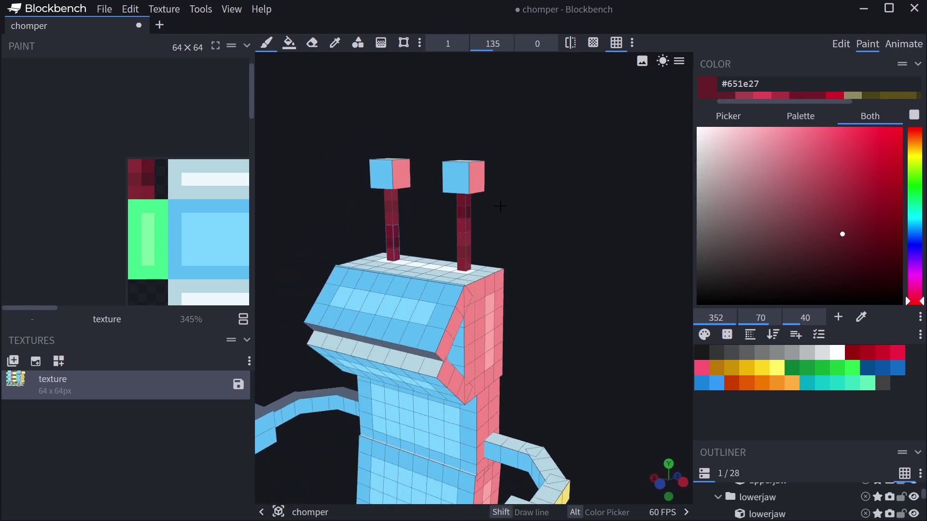
Step: Paint the sloping front face of the upper head with semi-transparent green #1f903b
scroll(136, 227, "down", 6)
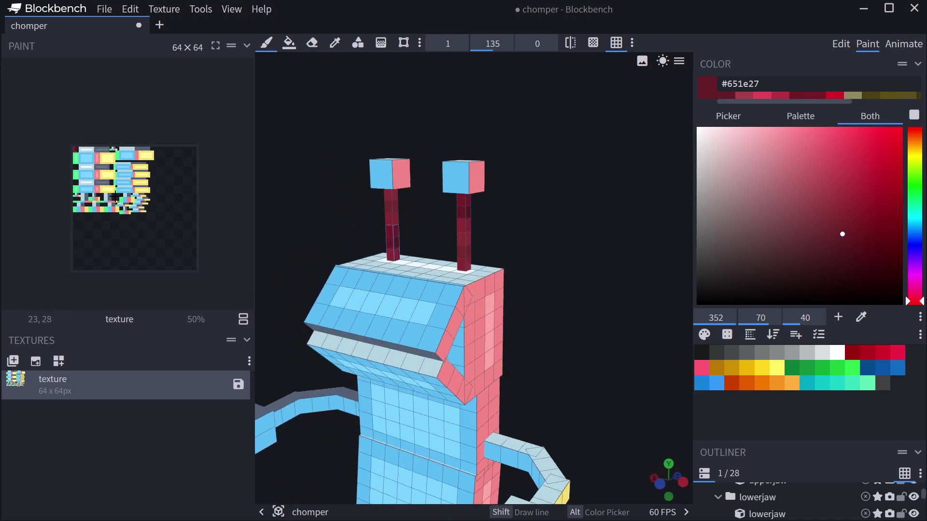
left_click_drag(585, 198, 564, 197)
right_click_drag(582, 254, 619, 263)
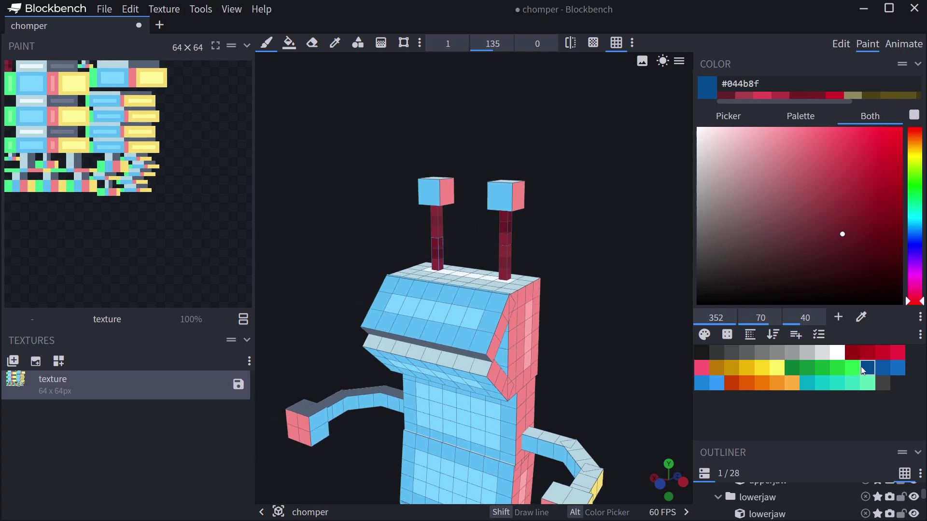
right_click_drag(313, 309, 304, 296)
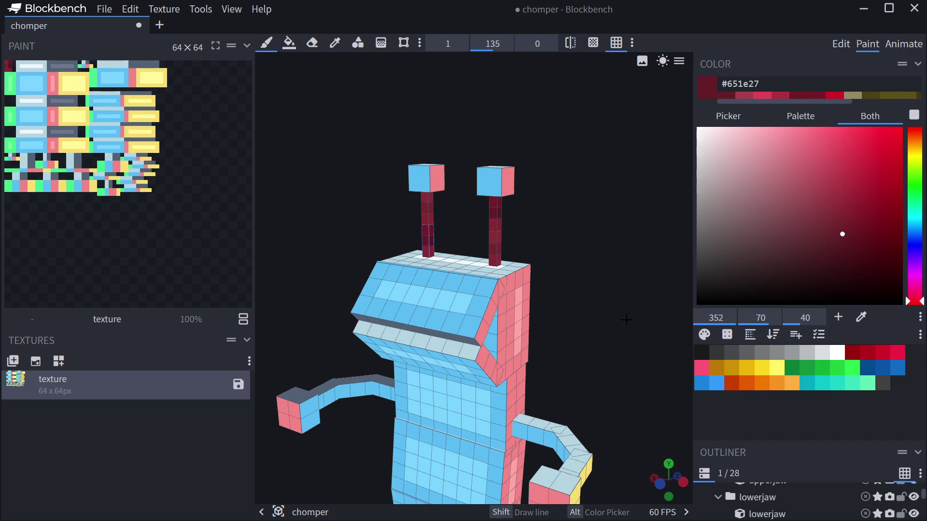
left_click(819, 373)
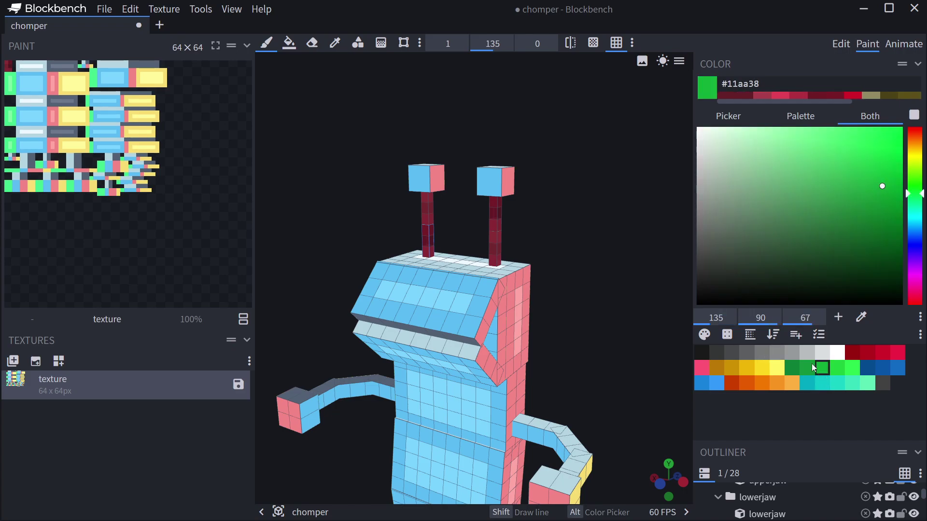
left_click(858, 206)
mouse_move(377, 304)
left_mouse_down()
mouse_move(424, 314)
mouse_move(420, 294)
mouse_move(372, 309)
mouse_move(426, 296)
mouse_move(444, 279)
mouse_move(447, 295)
left_mouse_up()
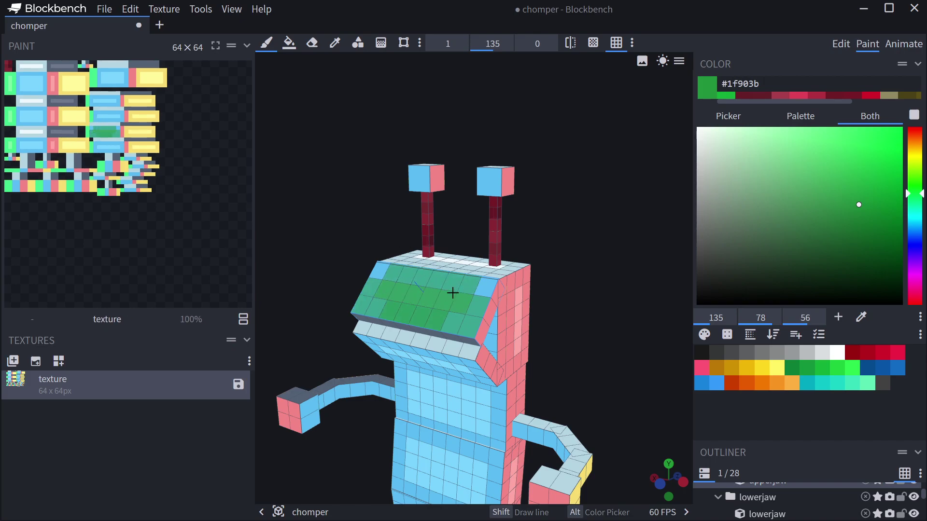
Step: Paint the head's top, side and part of its upper back with green #1f903b
left_click_drag(581, 169, 609, 200)
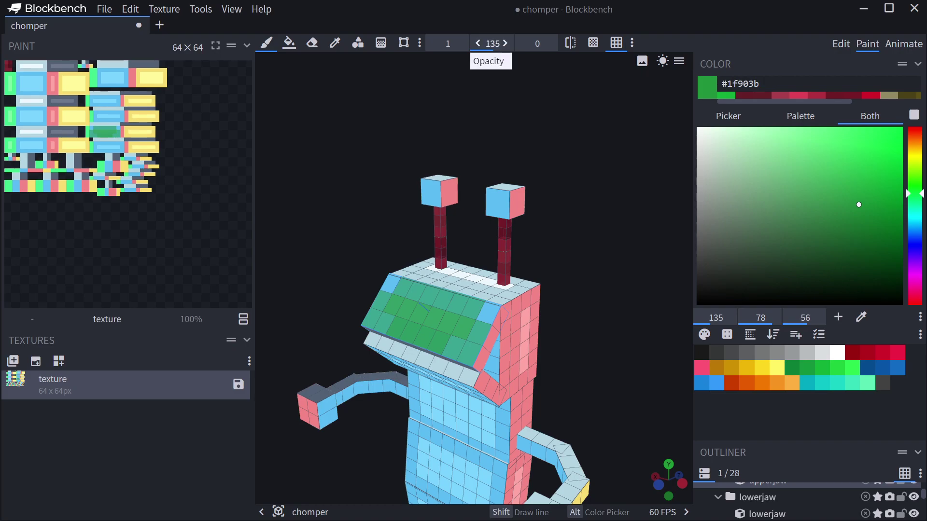
left_click_drag(536, 217, 546, 226)
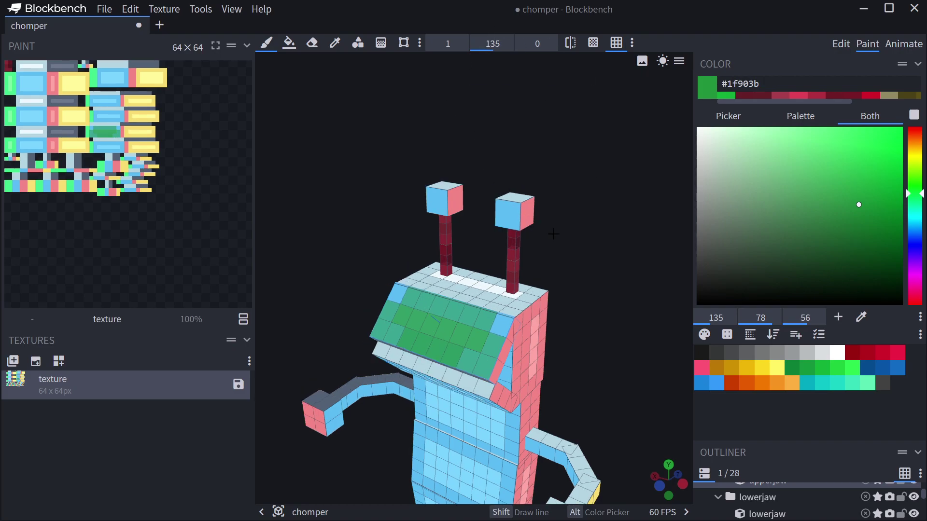
right_click_drag(633, 321, 620, 297)
mouse_move(482, 322)
left_mouse_down()
mouse_move(488, 290)
mouse_move(406, 255)
mouse_move(456, 255)
mouse_move(416, 256)
mouse_move(443, 271)
mouse_move(434, 277)
mouse_move(471, 274)
mouse_move(455, 261)
mouse_move(472, 281)
mouse_move(428, 263)
mouse_move(437, 288)
mouse_move(383, 267)
mouse_move(412, 254)
left_mouse_up()
key("ctrl+z")
mouse_move(413, 254)
right_mouse_down()
mouse_move(434, 282)
mouse_move(575, 283)
mouse_move(552, 324)
mouse_move(558, 318)
mouse_move(375, 306)
right_mouse_up()
mouse_move(374, 306)
left_mouse_down()
mouse_move(416, 360)
mouse_move(445, 378)
mouse_move(378, 296)
left_mouse_up()
right_click_drag(378, 297, 347, 347)
mouse_move(348, 348)
left_mouse_down()
mouse_move(382, 378)
mouse_move(354, 393)
mouse_move(410, 366)
mouse_move(399, 276)
mouse_move(389, 370)
mouse_move(378, 364)
mouse_move(393, 337)
left_mouse_up()
left_click_drag(410, 260, 382, 337)
mouse_move(554, 283)
left_mouse_down()
mouse_move(532, 308)
mouse_move(320, 305)
mouse_move(346, 237)
mouse_move(379, 217)
mouse_move(358, 214)
left_mouse_up()
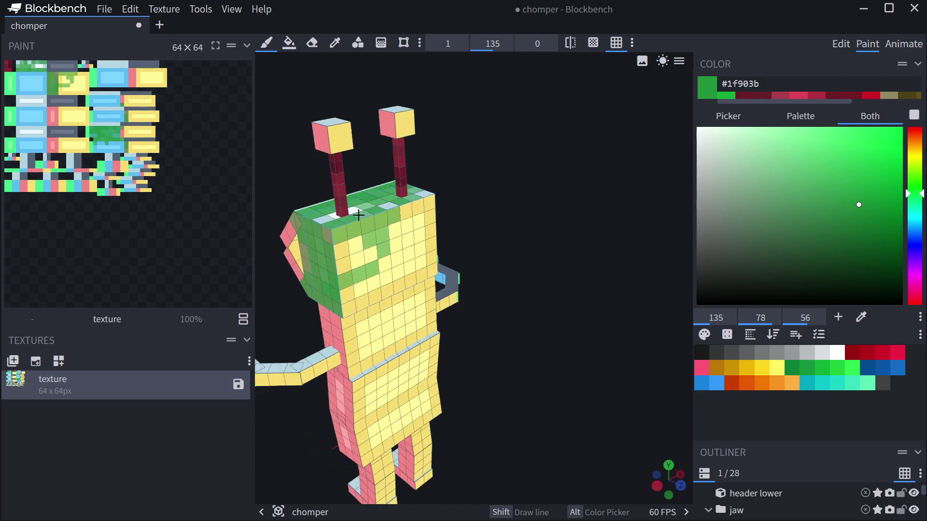
Step: Fill in the unpainted pixels on the head's top and extend the green #1f903b across the back of the head
scroll(479, 212, "up", 6)
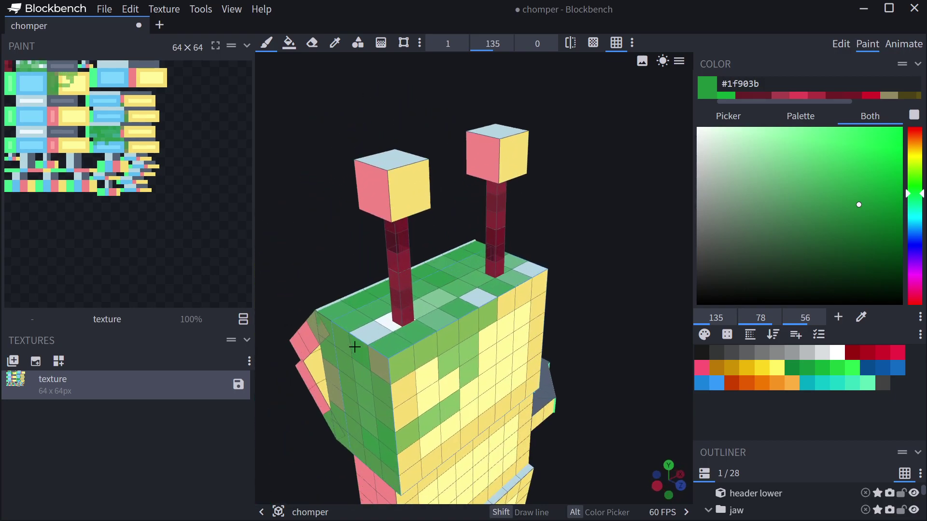
mouse_move(381, 325)
left_mouse_down()
mouse_move(404, 385)
mouse_move(473, 377)
mouse_move(434, 294)
mouse_move(466, 340)
mouse_move(517, 350)
mouse_move(527, 265)
mouse_move(497, 296)
mouse_move(515, 264)
mouse_move(509, 387)
left_mouse_up()
mouse_move(613, 314)
left_mouse_down()
mouse_move(611, 265)
mouse_move(581, 271)
left_mouse_up()
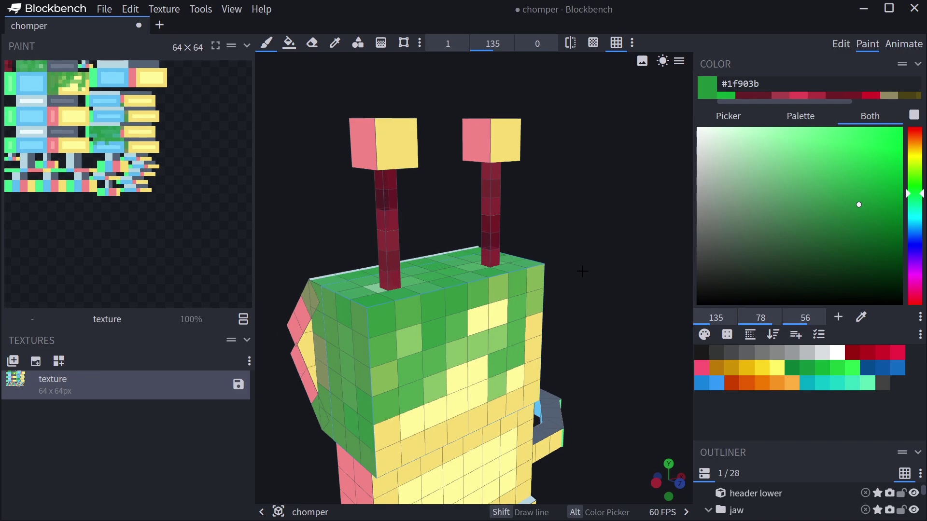
right_click_drag(501, 300, 469, 256)
mouse_move(469, 256)
left_mouse_down()
mouse_move(475, 307)
mouse_move(365, 384)
left_mouse_up()
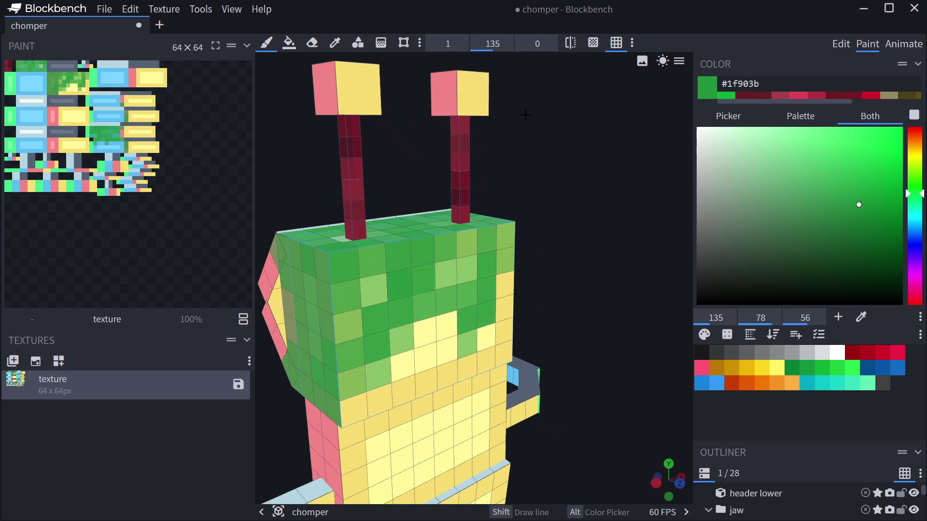
Step: Set the brush softness to 50 and paint green over the remaining yellow areas at the back of the head
scroll(465, 44, "up", 2)
left_click_drag(537, 44, 570, 44)
mouse_move(449, 314)
left_mouse_down()
mouse_move(405, 335)
mouse_move(443, 347)
mouse_move(420, 463)
left_mouse_up()
right_click_drag(643, 339, 621, 287)
mouse_move(387, 405)
left_mouse_down()
mouse_move(414, 410)
mouse_move(344, 397)
mouse_move(362, 224)
mouse_move(463, 248)
mouse_move(374, 389)
left_mouse_up()
Step: Paint the back of the upper and lower body green with a 3-pixel brush, adding lighter strokes in #34b655
right_click_drag(593, 282, 594, 231)
left_click_drag(594, 231, 554, 357)
right_click_drag(555, 358, 585, 207)
left_click_drag(585, 207, 575, 232)
mouse_move(414, 195)
left_mouse_down()
mouse_move(425, 219)
mouse_move(420, 364)
mouse_move(422, 173)
left_mouse_up()
mouse_move(343, 167)
left_mouse_down()
mouse_move(383, 306)
mouse_move(374, 393)
mouse_move(383, 224)
mouse_move(364, 378)
left_mouse_up()
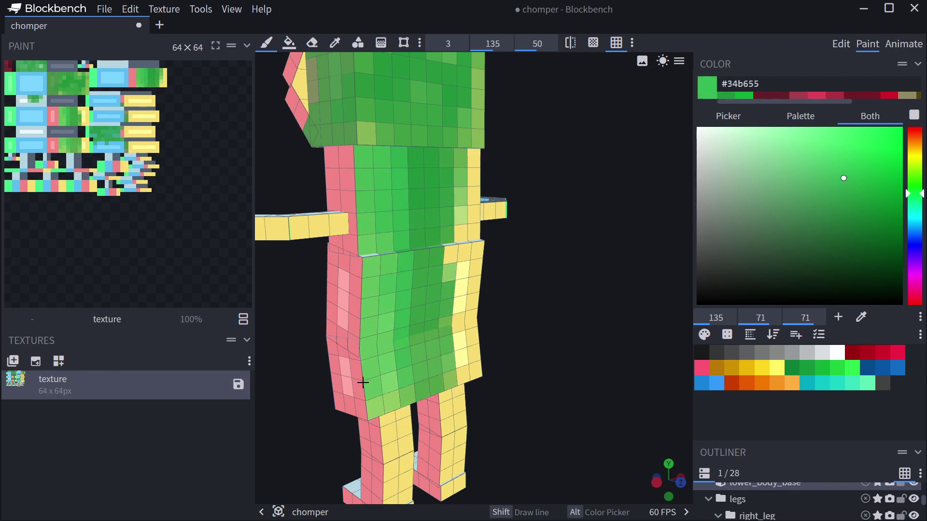
Step: Continue the green strokes along the body's side edge and over the remaining yellow strip on its back
left_click_drag(349, 175, 353, 321)
mouse_move(455, 169)
left_mouse_down()
mouse_move(474, 304)
mouse_move(453, 153)
left_mouse_up()
middle_click_drag(453, 153, 421, 153)
left_click(851, 184)
left_click_drag(459, 159, 467, 342)
left_click(846, 232)
mouse_move(449, 173)
left_mouse_down()
mouse_move(453, 350)
mouse_move(462, 356)
left_mouse_up()
key("ctrl+z")
Step: Shade the upper part of the body's back with a darker green
left_click(838, 219)
mouse_move(449, 157)
left_mouse_down()
mouse_move(459, 348)
mouse_move(467, 98)
left_mouse_up()
right_click_drag(580, 214, 529, 258)
mouse_move(398, 135)
left_mouse_down()
mouse_move(445, 103)
mouse_move(425, 177)
mouse_move(450, 187)
left_mouse_up()
right_click_drag(555, 348, 607, 156)
Step: Paint the backs and outer sides of the legs with medium green #2e9e4b
left_click(842, 194)
left_click_drag(444, 190, 442, 385)
right_click_drag(460, 456, 535, 438)
left_click_drag(527, 377, 512, 302)
mouse_move(508, 335)
left_mouse_down()
mouse_move(520, 284)
mouse_move(509, 364)
left_mouse_up()
mouse_move(449, 290)
left_mouse_down()
mouse_move(451, 378)
mouse_move(451, 338)
mouse_move(439, 389)
left_mouse_up()
mouse_move(424, 436)
left_mouse_down()
mouse_move(350, 321)
mouse_move(333, 441)
left_mouse_up()
Step: Cover the left leg's front and inner faces and its foot with green #2e9e4b
right_click_drag(515, 400, 637, 324)
left_click_drag(459, 249, 446, 353)
left_click_drag(447, 352, 482, 253)
mouse_move(474, 359)
left_mouse_down()
mouse_move(431, 377)
mouse_move(459, 345)
left_mouse_up()
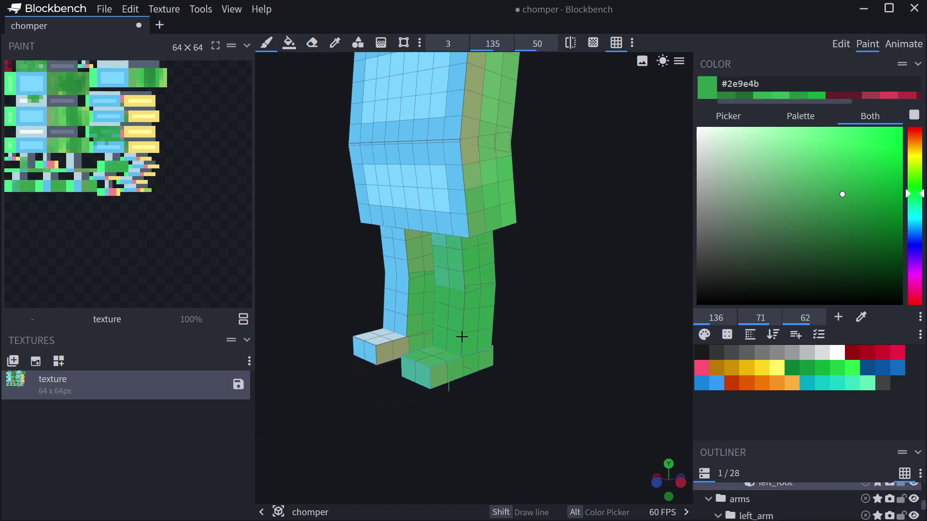
left_click_drag(411, 412, 497, 423)
left_click_drag(471, 289, 469, 269)
left_click_drag(443, 345, 434, 299)
Step: Cover the remaining faces of the other leg and both feet, including the soles, with green #2e9e4b
left_click_drag(502, 420, 530, 394)
left_click_drag(464, 343, 453, 234)
mouse_move(470, 343)
left_mouse_down()
mouse_move(499, 373)
mouse_move(397, 368)
mouse_move(410, 260)
mouse_move(420, 372)
mouse_move(434, 364)
left_mouse_up()
mouse_move(492, 423)
left_mouse_down()
mouse_move(524, 386)
mouse_move(541, 309)
left_mouse_up()
mouse_move(533, 259)
left_mouse_down()
mouse_move(483, 294)
mouse_move(561, 255)
left_mouse_up()
mouse_move(437, 186)
left_mouse_down()
mouse_move(475, 174)
mouse_move(453, 188)
mouse_move(490, 183)
left_mouse_up()
left_click_drag(511, 288, 522, 273)
right_click_drag(257, 332, 488, 342)
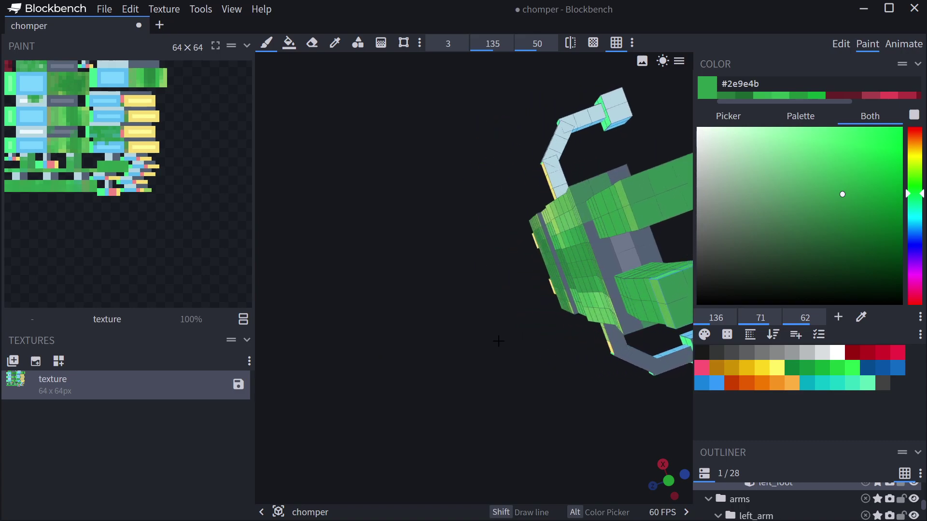
left_click_drag(489, 342, 572, 365)
mouse_move(583, 411)
left_mouse_down()
mouse_move(593, 402)
mouse_move(527, 460)
left_mouse_up()
left_click_drag(385, 260, 399, 325)
Step: Lighten the backs of the legs with light green #56c573, reducing the brush size to 1 pixel
left_click(812, 167)
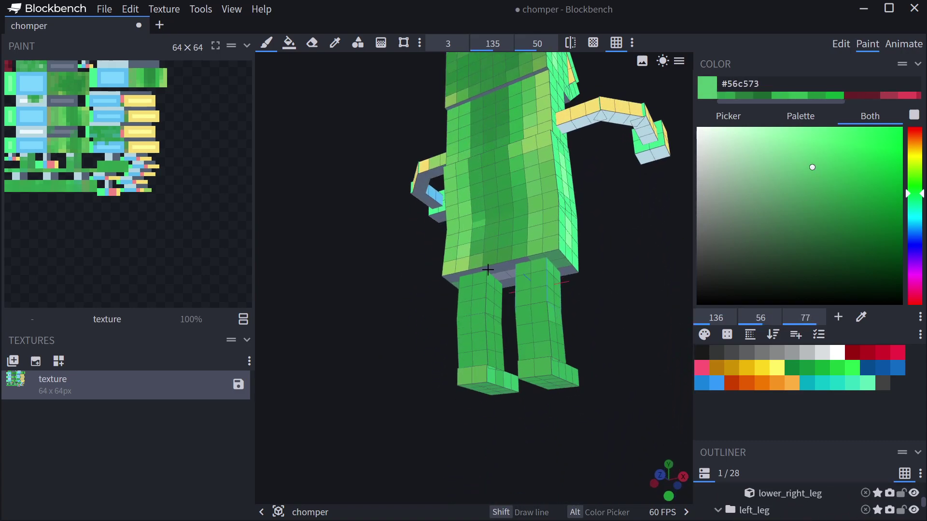
left_click_drag(467, 296, 469, 368)
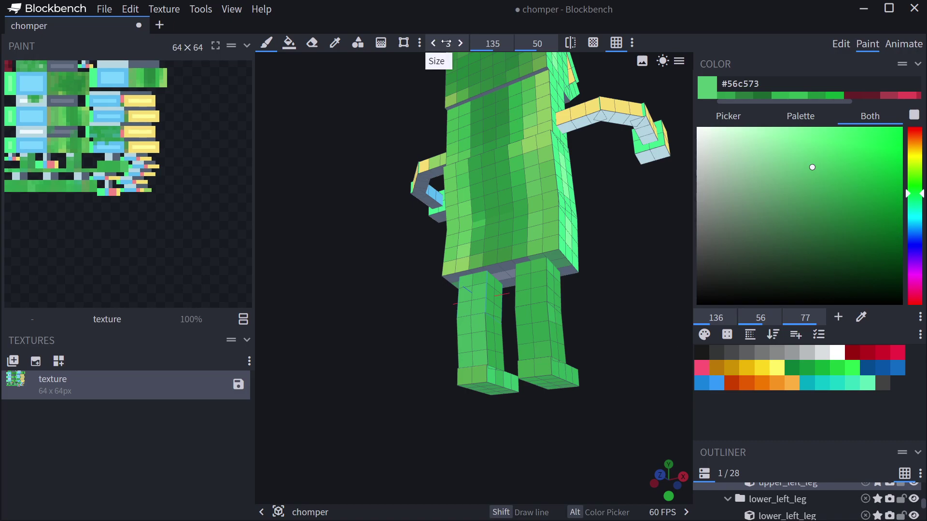
left_click(540, 363)
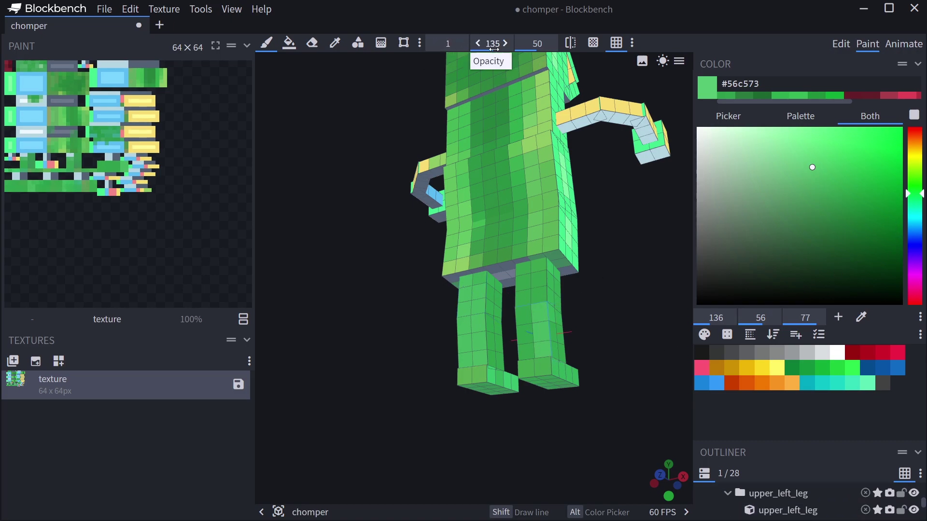
Step: Shade the upper right leg and part of the body's underside with muted green #4e9d62
left_click(811, 204)
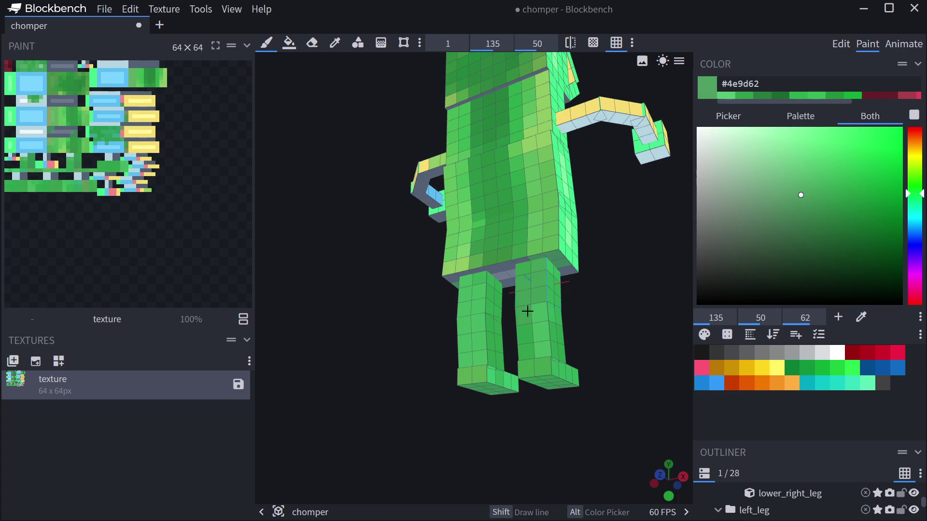
scroll(443, 352, "up", 5)
left_click_drag(576, 242, 463, 289)
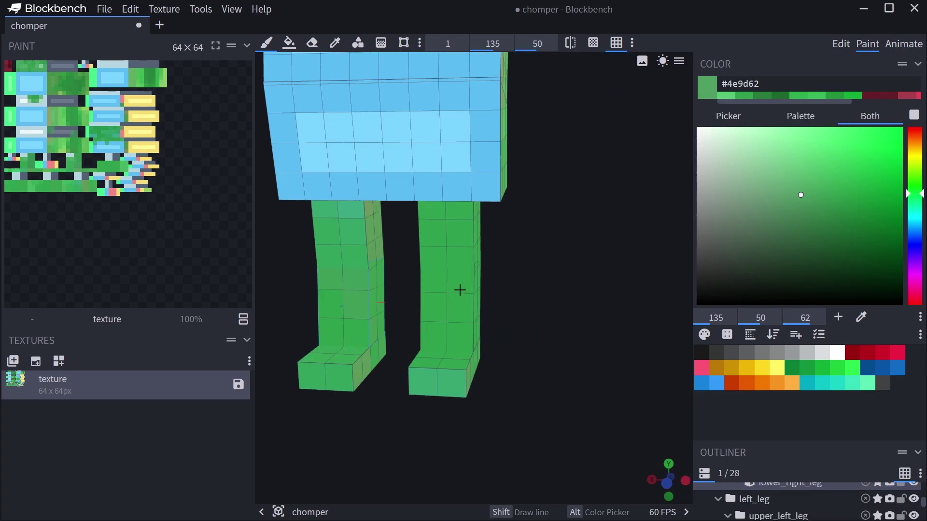
left_click_drag(376, 250, 362, 192)
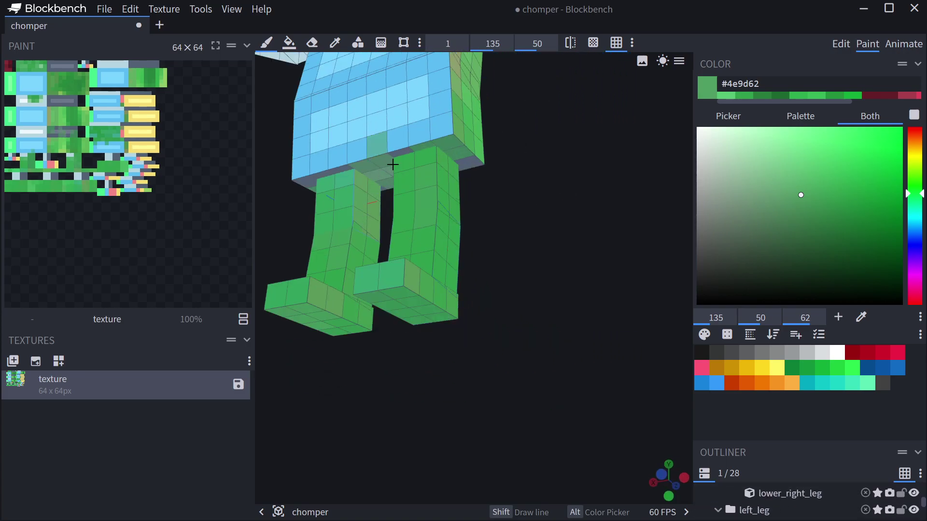
Step: Paint the bottom edge of the body's front and the upper leg with dark green #308446
left_click(827, 213)
left_click_drag(390, 161, 371, 163)
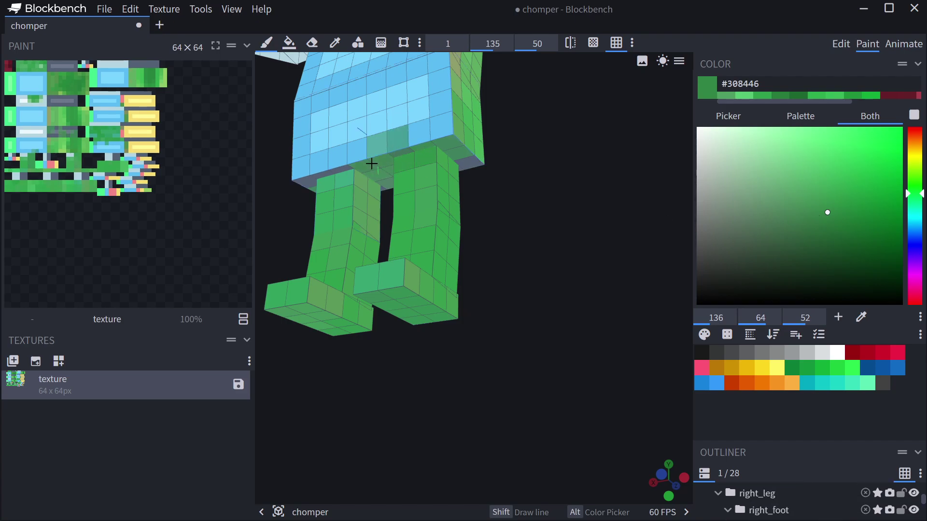
left_click_drag(450, 150, 409, 146)
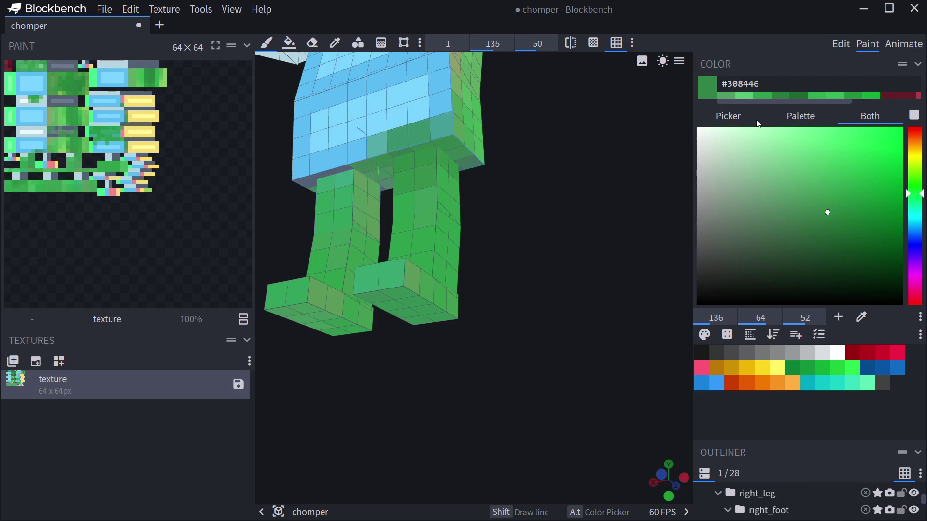
Step: Raise the brush opacity to 159 and paint dark green #308446 over the body's underside and the lower part of its side
left_click_drag(502, 41, 517, 43)
left_click_drag(468, 112, 460, 158)
mouse_move(313, 205)
left_mouse_down()
mouse_move(356, 193)
mouse_move(499, 187)
mouse_move(546, 168)
left_mouse_up()
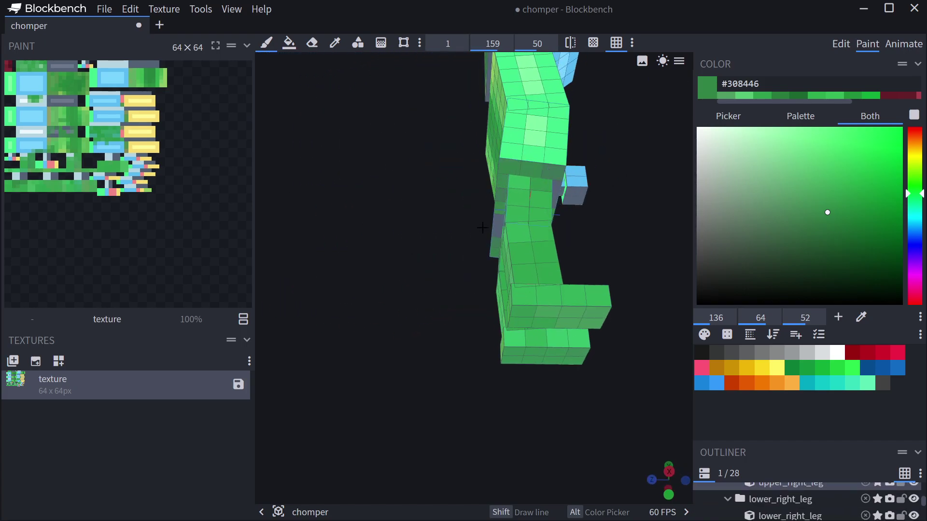
mouse_move(509, 221)
left_mouse_down()
mouse_move(545, 110)
mouse_move(549, 205)
left_mouse_up()
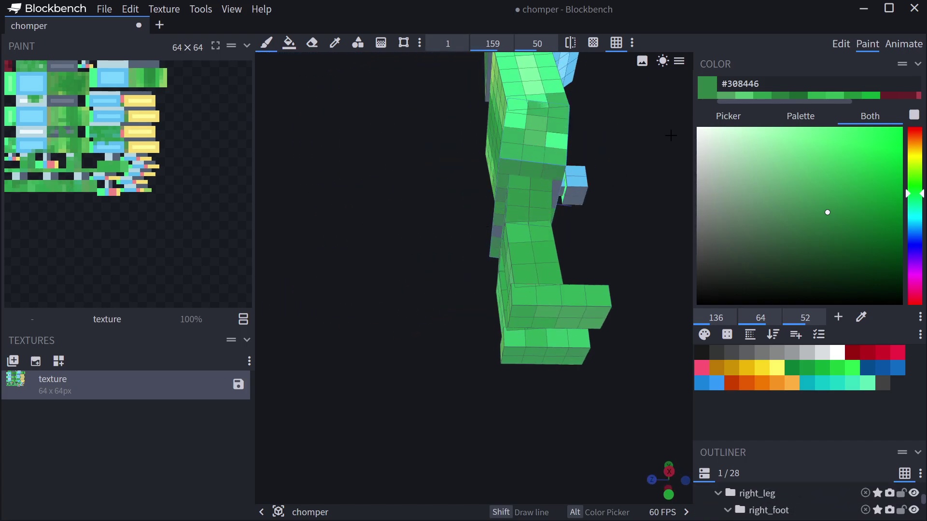
left_click_drag(668, 139, 639, 160)
Step: Shade the upper legs and the lower body's side edge with dark green #308446
right_click_drag(547, 170, 497, 220)
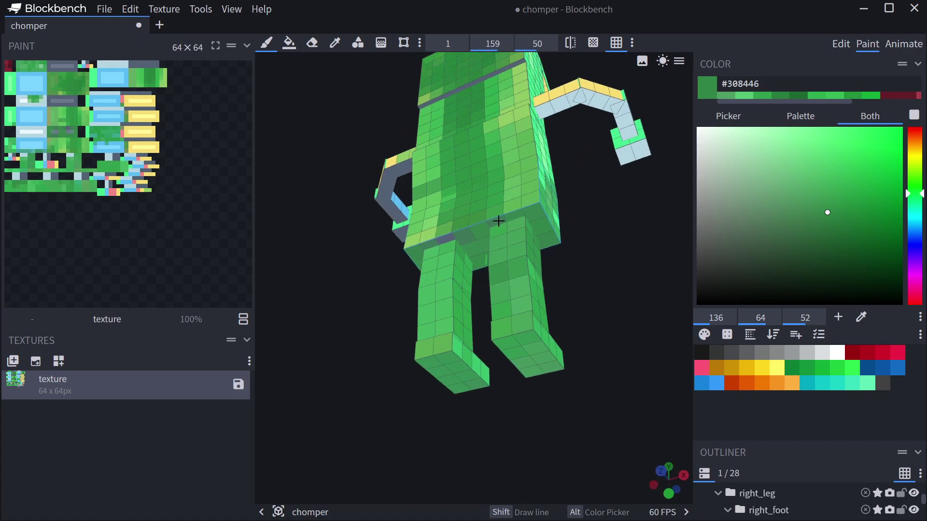
left_click_drag(637, 209, 635, 256)
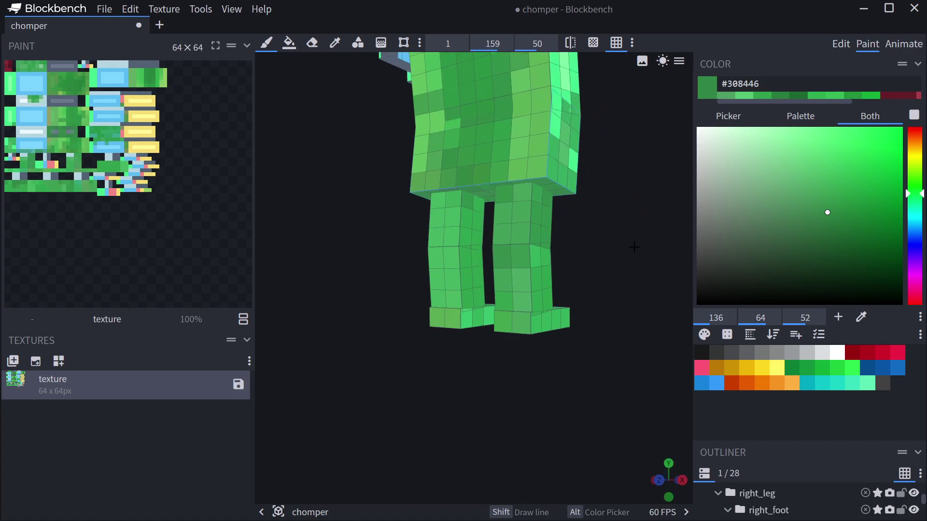
right_click_drag(635, 257, 488, 360)
left_click_drag(488, 360, 449, 355)
left_click_drag(447, 311, 444, 196)
right_click_drag(443, 196, 579, 231)
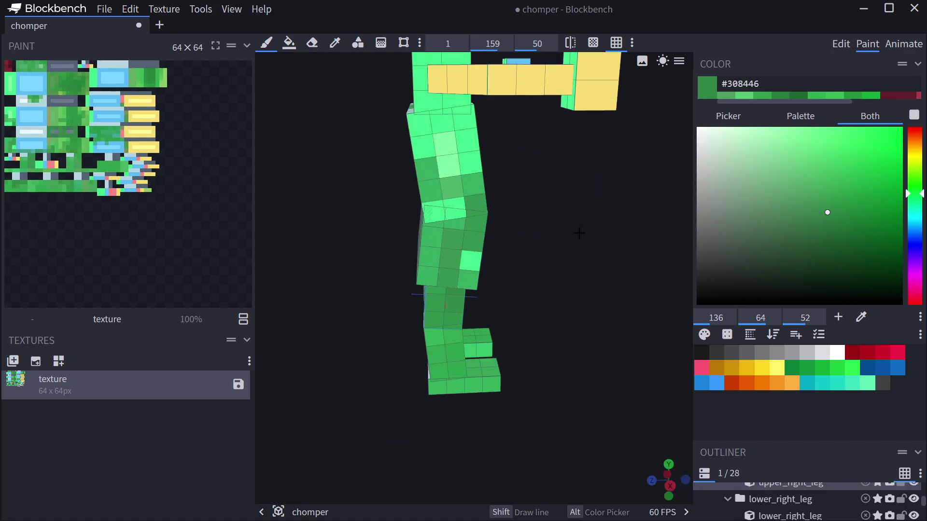
Step: Set the brush size to 3 and paint the lower part of the body's right side with green #39b659
left_click(842, 179)
mouse_move(489, 266)
left_mouse_down()
mouse_move(415, 213)
mouse_move(486, 272)
left_mouse_up()
left_click(461, 43)
left_click(460, 43)
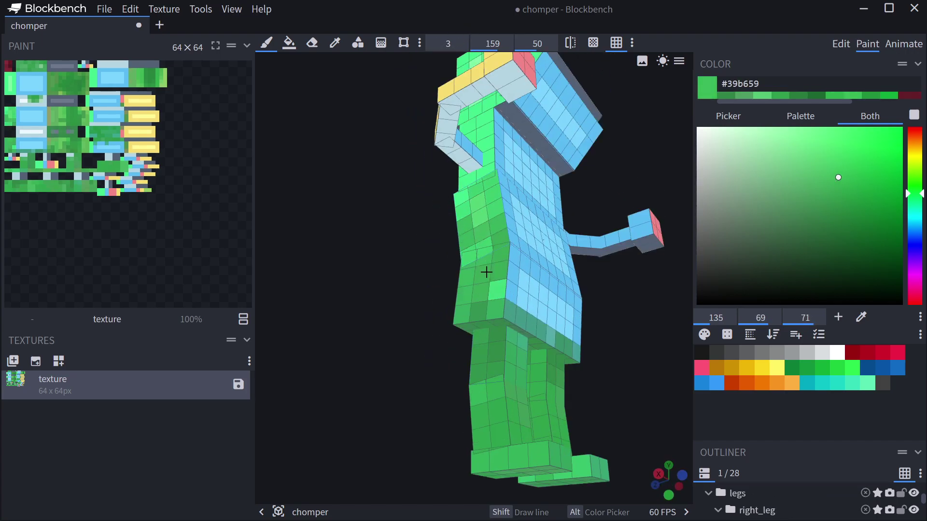
left_click_drag(411, 250, 449, 285)
Step: Paint the body's right side up toward the head with bright green #40ca63
left_click(837, 164)
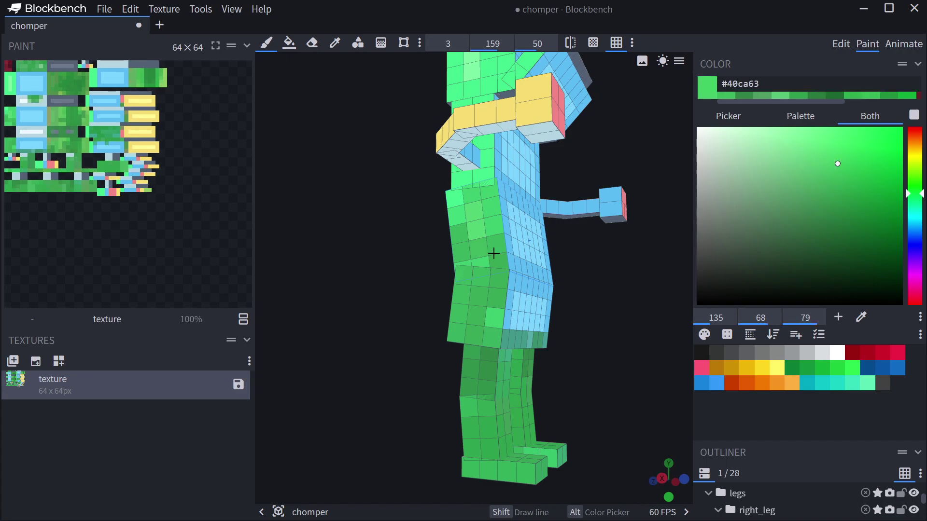
left_click_drag(477, 221, 480, 294)
right_click_drag(364, 208, 370, 258)
left_click_drag(476, 244, 487, 113)
right_click_drag(358, 177, 357, 223)
left_click_drag(358, 224, 361, 261)
Step: Cover the right side of the head and the right sides of both jaws with bright green #40ca63
left_click_drag(498, 149, 457, 138)
right_click_drag(363, 177, 372, 288)
left_click_drag(471, 192, 476, 211)
left_click_drag(517, 169, 550, 196)
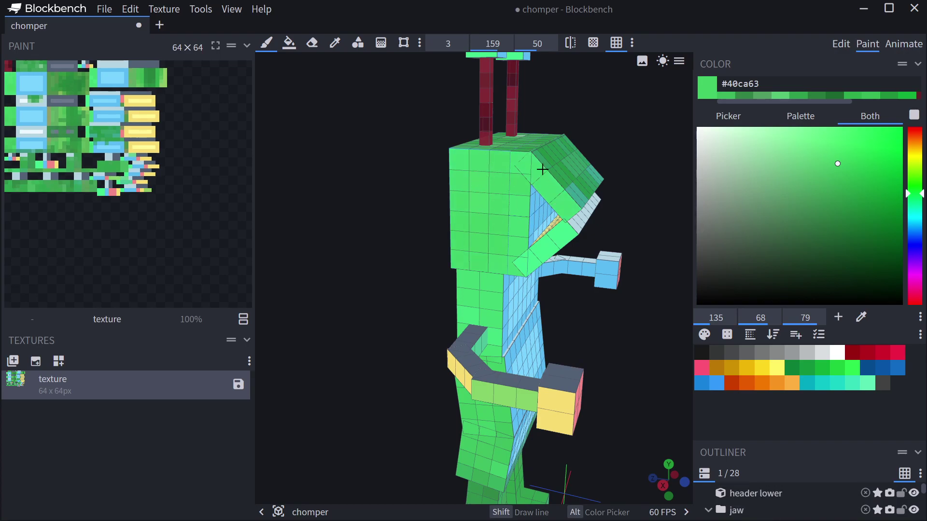
left_click_drag(552, 245, 516, 261)
left_click_drag(505, 227, 498, 203)
right_click_drag(455, 176, 453, 213)
Step: Paint the top and outer faces of the right arm and hand with bright green #40ca63
left_click_drag(467, 362, 474, 379)
right_click_drag(419, 364, 423, 303)
mouse_move(470, 312)
left_mouse_down()
mouse_move(533, 364)
mouse_move(571, 365)
left_mouse_up()
right_click_drag(637, 425, 620, 420)
left_click_drag(458, 340, 493, 337)
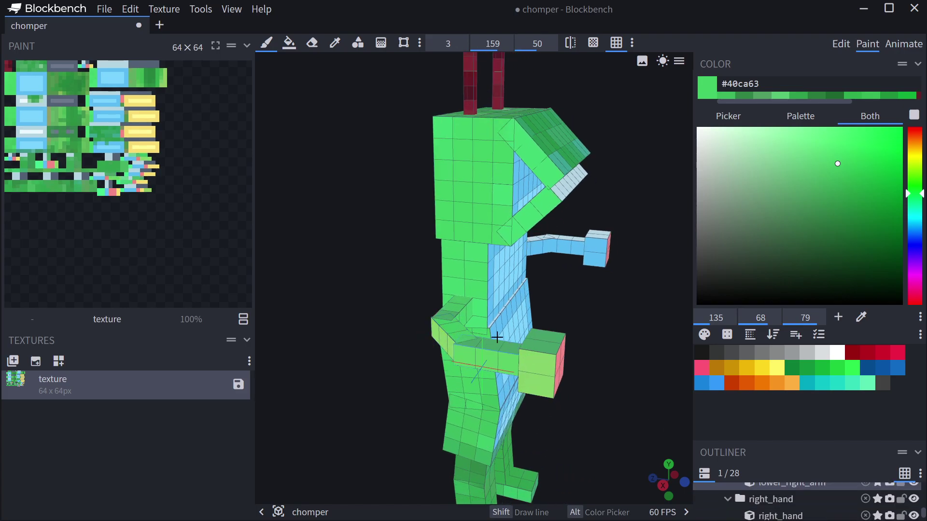
left_click_drag(393, 406, 534, 393)
left_click_drag(502, 332, 426, 328)
mouse_move(401, 358)
left_mouse_down()
mouse_move(399, 384)
mouse_move(334, 342)
mouse_move(361, 296)
mouse_move(378, 326)
left_mouse_up()
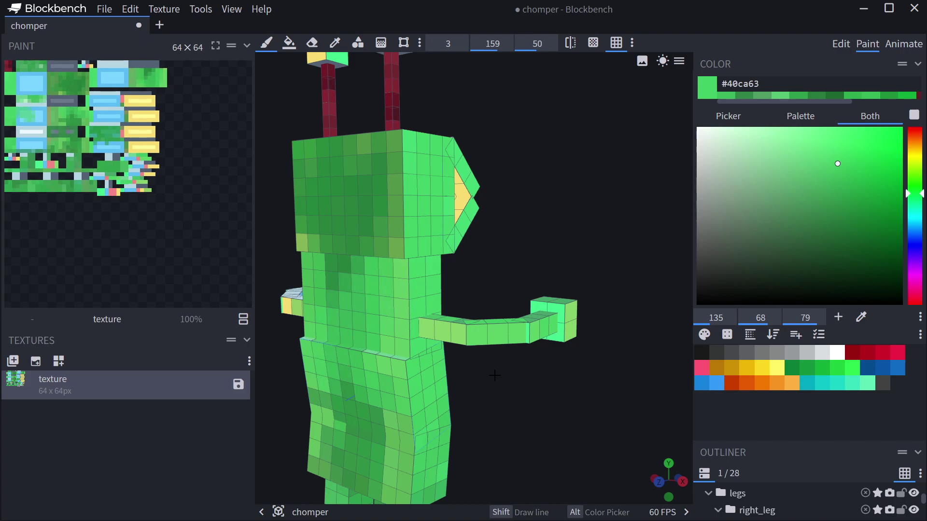
Step: Shade the middle of the body's back with vertical strokes of green #32ab51 and darker green #26783b
left_click_drag(842, 177, 842, 186)
left_click_drag(345, 243, 348, 374)
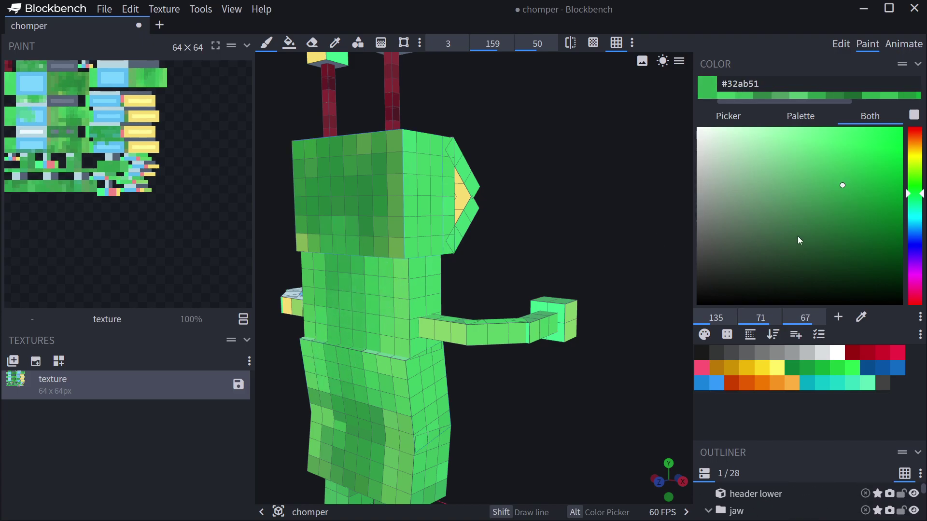
left_click_drag(837, 228, 837, 221)
mouse_move(364, 240)
left_mouse_down()
mouse_move(341, 387)
mouse_move(345, 438)
left_mouse_up()
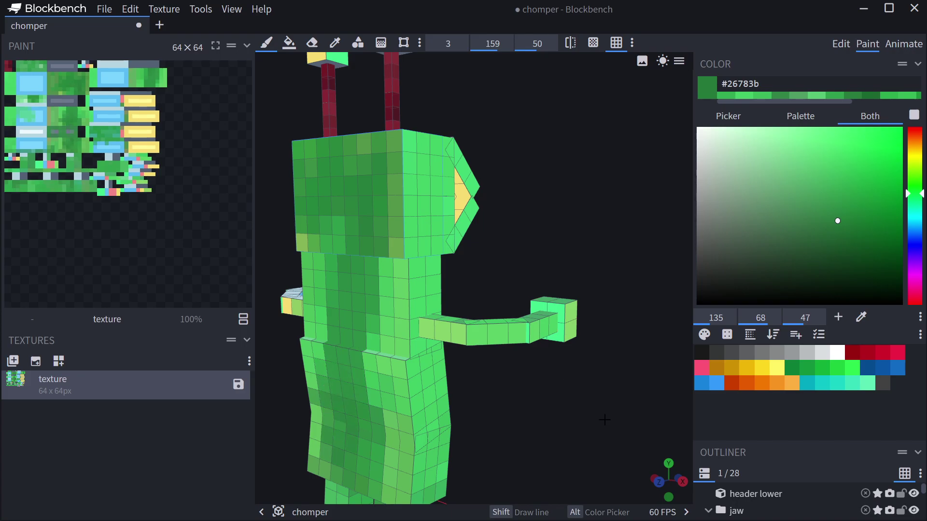
Step: Cover the blue front of the torso with a base of dark green #26783b
right_click_drag(625, 446, 574, 453)
mouse_move(574, 453)
left_mouse_down()
mouse_move(450, 460)
mouse_move(455, 451)
mouse_move(373, 315)
left_mouse_up()
mouse_move(425, 265)
left_mouse_down()
mouse_move(470, 223)
mouse_move(546, 412)
mouse_move(465, 429)
left_mouse_up()
mouse_move(588, 179)
left_mouse_down()
mouse_move(559, 197)
mouse_move(434, 410)
mouse_move(437, 447)
left_mouse_up()
Step: Fill in and shade the front of the torso with greens #258a3f and #1d7734
left_click(847, 212)
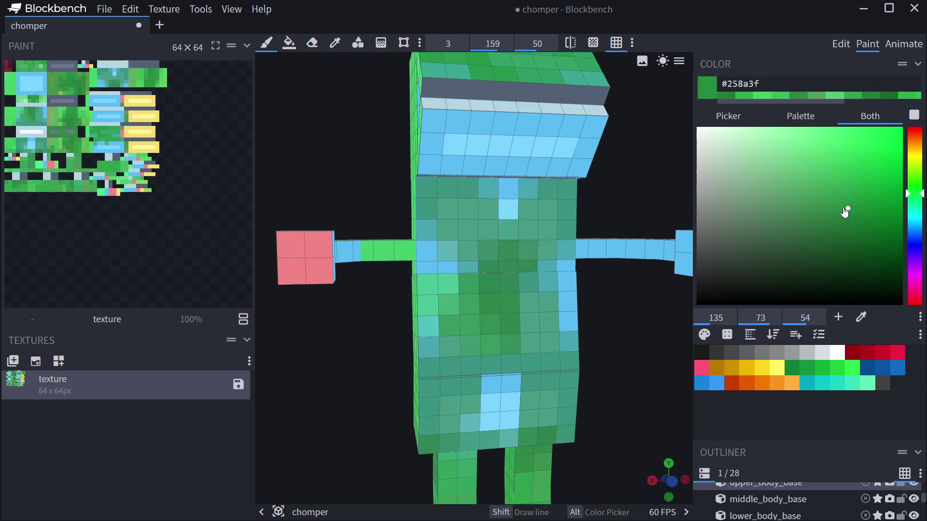
mouse_move(484, 415)
left_mouse_down()
mouse_move(496, 422)
mouse_move(451, 224)
mouse_move(552, 232)
mouse_move(532, 385)
left_mouse_up()
left_click(852, 222)
mouse_move(450, 201)
left_mouse_down()
mouse_move(514, 292)
mouse_move(462, 443)
mouse_move(509, 412)
mouse_move(560, 278)
left_mouse_up()
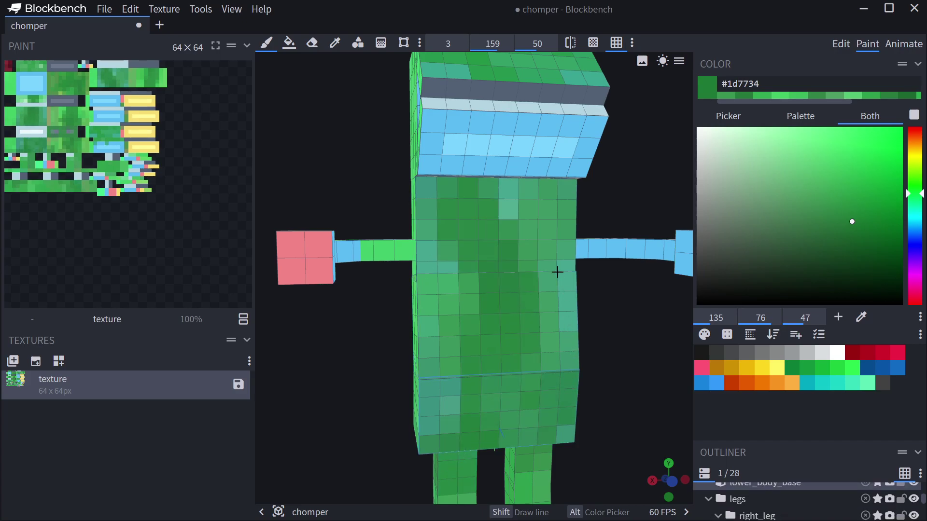
Step: Paint the front, inner and underside faces of the right arm and hand with dark green #1d7734
left_click_drag(389, 178, 376, 241)
mouse_move(304, 325)
left_mouse_down()
mouse_move(331, 242)
mouse_move(331, 309)
left_mouse_up()
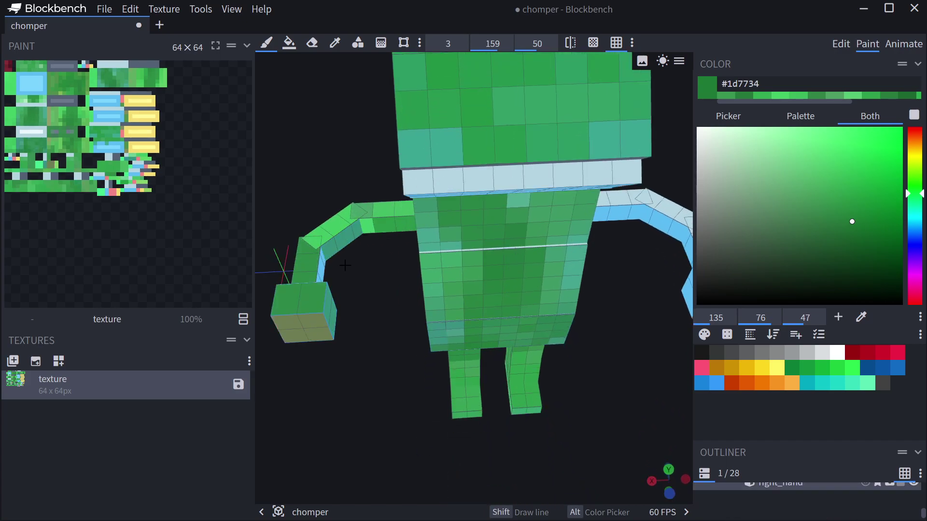
left_click_drag(367, 225, 405, 221)
left_click_drag(322, 298, 340, 243)
mouse_move(356, 415)
left_mouse_down()
mouse_move(454, 149)
mouse_move(369, 200)
left_mouse_up()
mouse_move(449, 148)
left_mouse_down()
mouse_move(455, 187)
mouse_move(442, 187)
mouse_move(462, 216)
left_mouse_up()
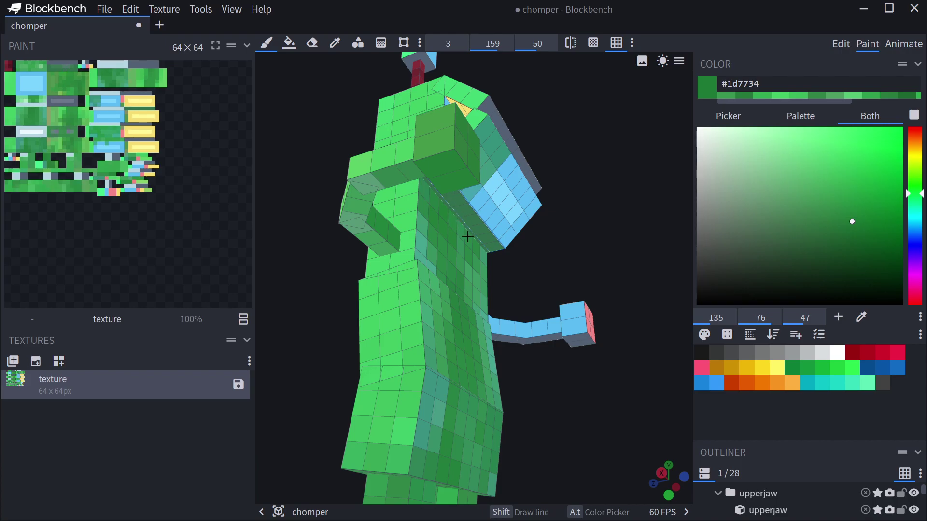
Step: Paint part of the lower jaw's front and the left arm and hand with dark green #1d7734
left_click(489, 247)
left_click_drag(541, 329, 592, 323)
right_click_drag(623, 332, 563, 357)
left_click_drag(563, 358, 502, 347)
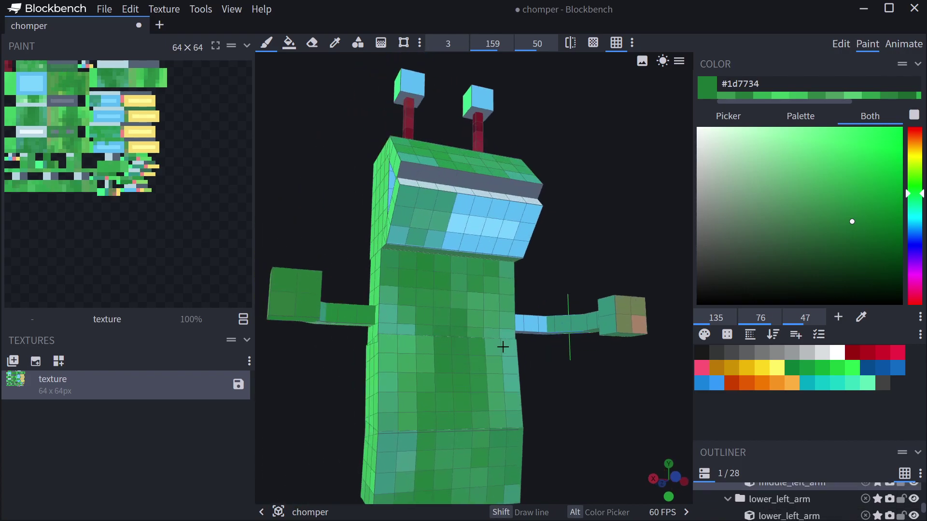
left_click(503, 348)
right_click_drag(523, 376, 401, 386)
left_click_drag(401, 386, 334, 389)
left_click(516, 325)
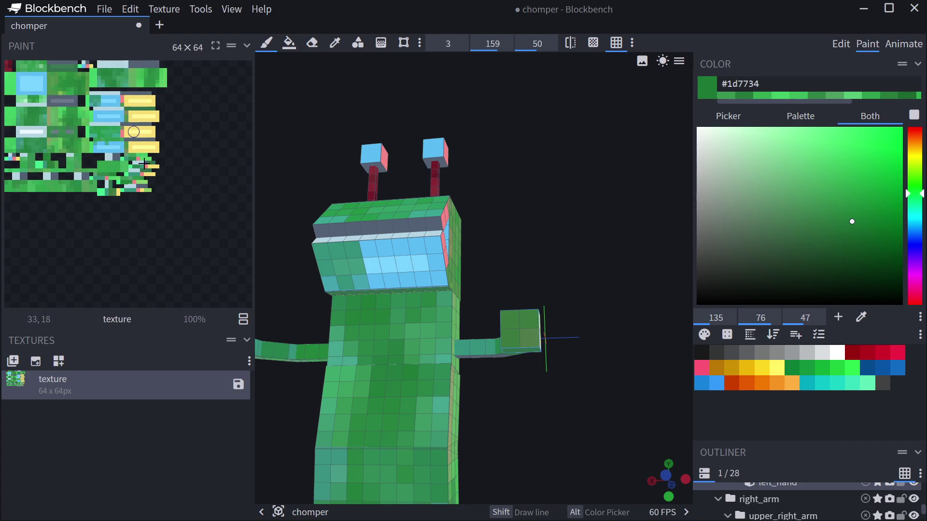
Step: Extend dark green #1d7734 over the lower jaw's front, its lip edge and the front of the left arm
middle_click_drag(513, 382, 483, 408)
middle_click_drag(510, 444, 451, 321)
left_click_drag(452, 320, 468, 321)
mouse_move(435, 411)
left_mouse_down()
mouse_move(449, 386)
mouse_move(445, 413)
left_mouse_up()
left_click_drag(515, 379, 550, 424)
mouse_move(542, 243)
left_mouse_down()
mouse_move(586, 260)
mouse_move(597, 238)
mouse_move(558, 233)
left_mouse_up()
left_click_drag(396, 228, 436, 229)
mouse_move(582, 209)
left_mouse_down()
mouse_move(606, 231)
mouse_move(598, 248)
mouse_move(586, 145)
left_mouse_up()
scroll(606, 231, "up", 2)
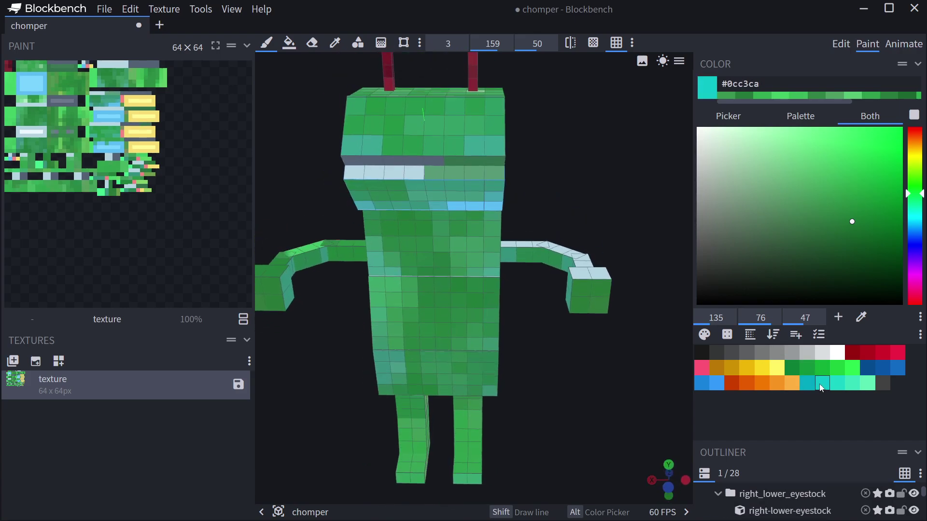
Step: Try cyan #0cc3ca on the front and lip edge of the lower jaw
left_click(761, 368)
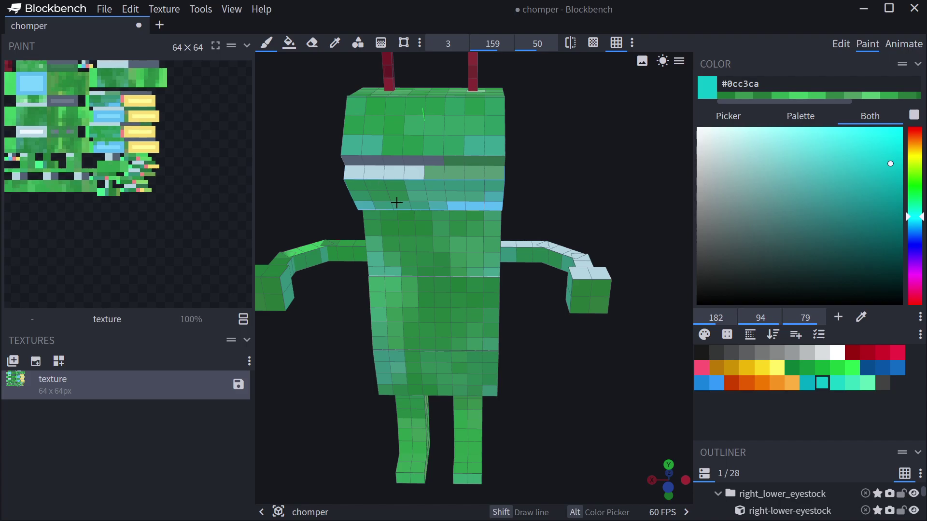
mouse_move(378, 211)
right_mouse_down()
mouse_move(376, 198)
mouse_move(375, 234)
mouse_move(370, 212)
right_mouse_up()
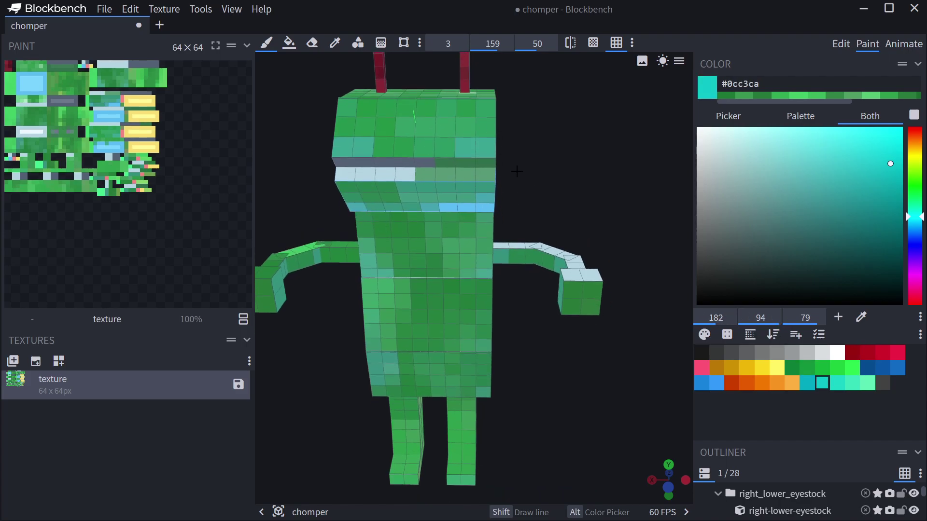
right_click_drag(568, 189, 534, 213)
mouse_move(569, 212)
left_mouse_down()
mouse_move(530, 232)
mouse_move(365, 206)
mouse_move(603, 215)
left_mouse_up()
mouse_move(384, 214)
left_mouse_down()
mouse_move(447, 236)
mouse_move(374, 234)
left_mouse_up()
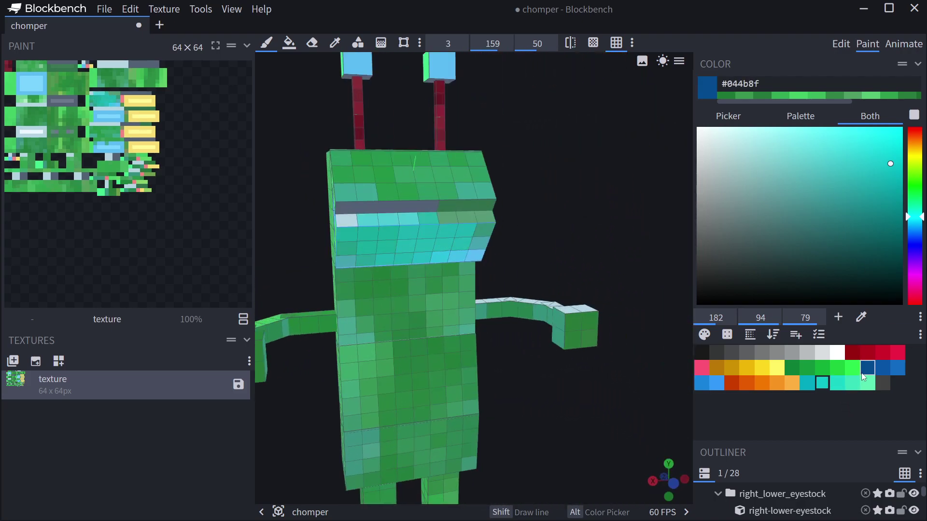
Step: Paint the entire front of the lower jaw with palette green #0d7e36
left_click(867, 369)
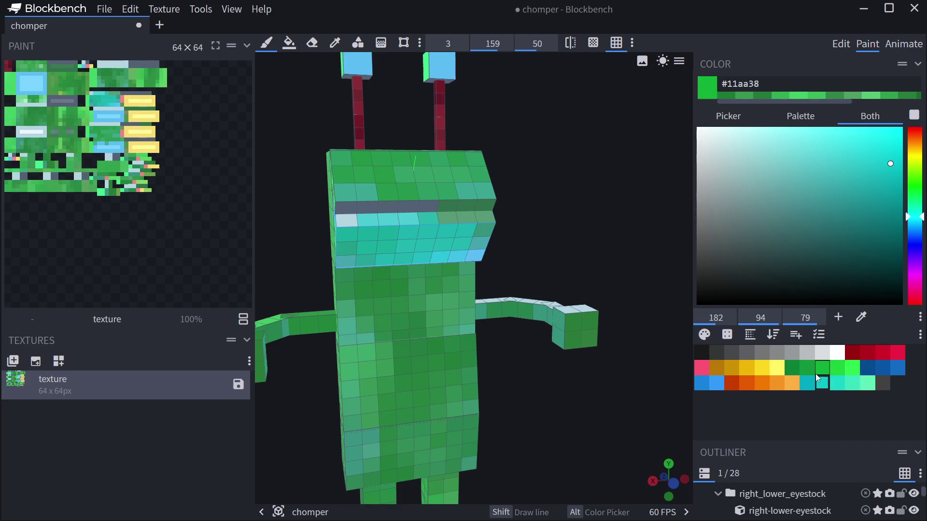
mouse_move(408, 265)
left_mouse_down()
mouse_move(389, 243)
mouse_move(352, 244)
mouse_move(431, 243)
left_mouse_up()
mouse_move(572, 236)
left_mouse_down()
mouse_move(553, 161)
mouse_move(555, 193)
mouse_move(575, 221)
left_mouse_up()
scroll(560, 200, "up", 5)
left_click_drag(454, 278, 368, 256)
mouse_move(612, 298)
left_mouse_down()
mouse_move(633, 314)
mouse_move(590, 314)
left_mouse_up()
scroll(579, 304, "down", 4)
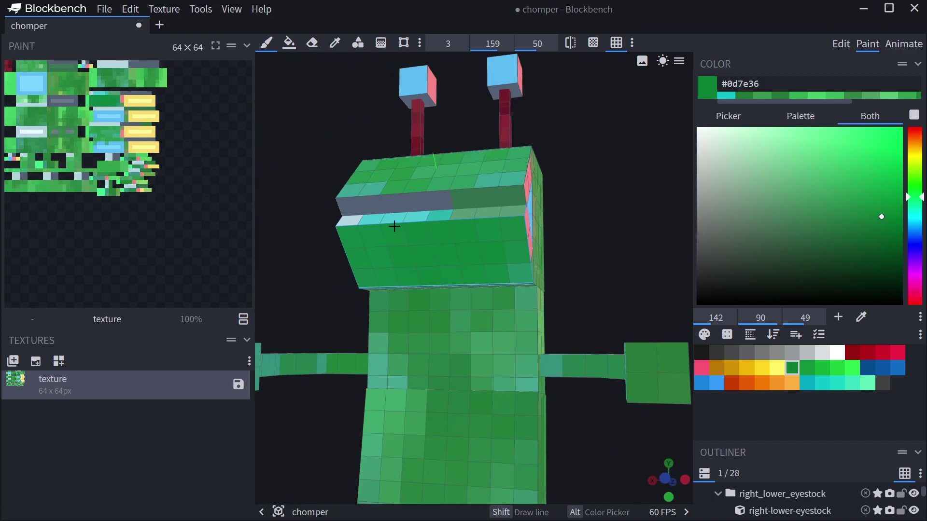
Step: Paint the lip edges, the upper jaw's front and the right jaw sides with green #0d7e36
mouse_move(379, 187)
left_mouse_down()
mouse_move(449, 180)
mouse_move(485, 164)
mouse_move(511, 178)
left_mouse_up()
mouse_move(599, 153)
left_mouse_down()
mouse_move(554, 178)
mouse_move(554, 151)
mouse_move(571, 209)
left_mouse_up()
left_click_drag(439, 184, 475, 193)
left_click(433, 162)
left_click_drag(403, 179, 547, 182)
left_click_drag(408, 198, 395, 202)
right_click_drag(502, 197, 616, 186)
mouse_move(456, 187)
left_mouse_down()
mouse_move(449, 190)
mouse_move(463, 167)
left_mouse_up()
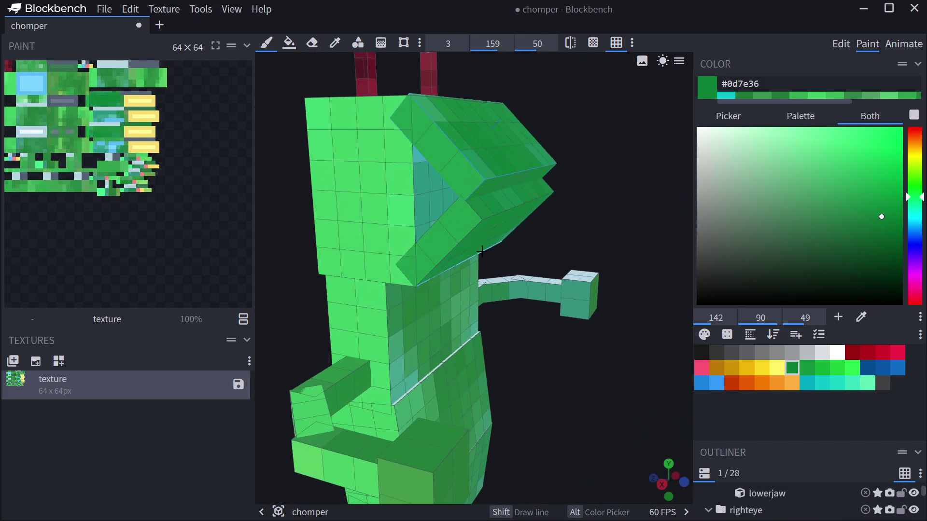
Step: Paint the upper torso's front, the left arm and hand, and the pale waist ledge with green #0d7e36
left_click_drag(400, 348, 407, 412)
mouse_move(533, 291)
left_mouse_down()
mouse_move(560, 291)
mouse_move(580, 278)
left_mouse_up()
right_click_drag(575, 253, 521, 292)
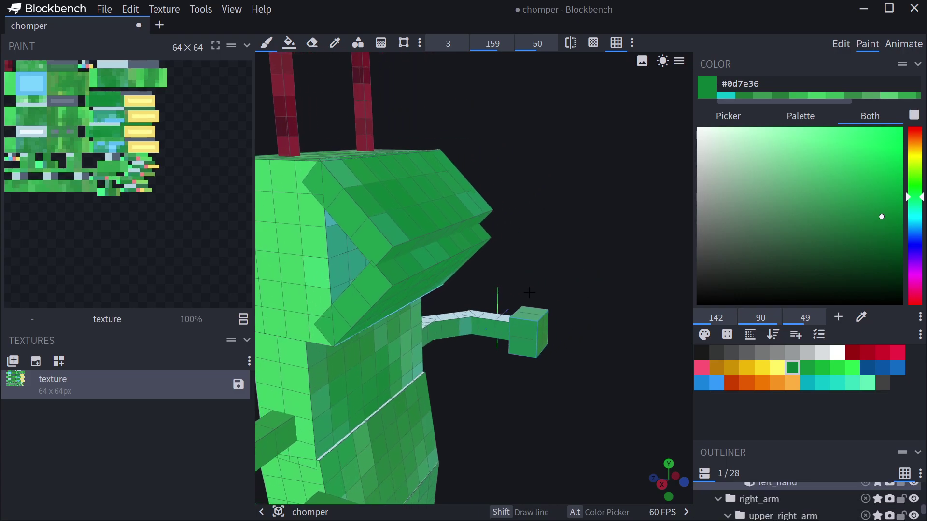
left_click_drag(547, 269, 499, 302)
right_click_drag(575, 229, 528, 223)
right_click_drag(596, 221, 558, 218)
mouse_move(518, 220)
left_mouse_down()
mouse_move(506, 230)
mouse_move(424, 235)
mouse_move(546, 208)
mouse_move(608, 241)
left_mouse_up()
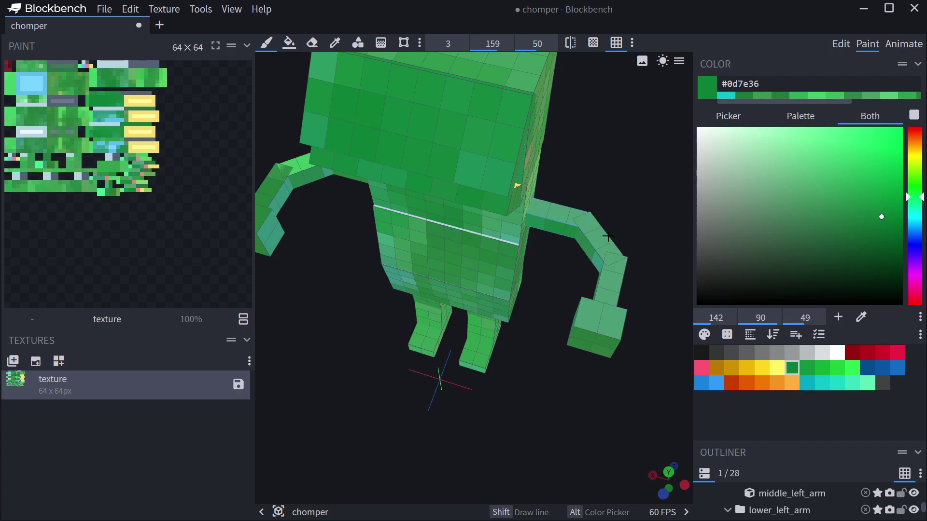
left_click(502, 246)
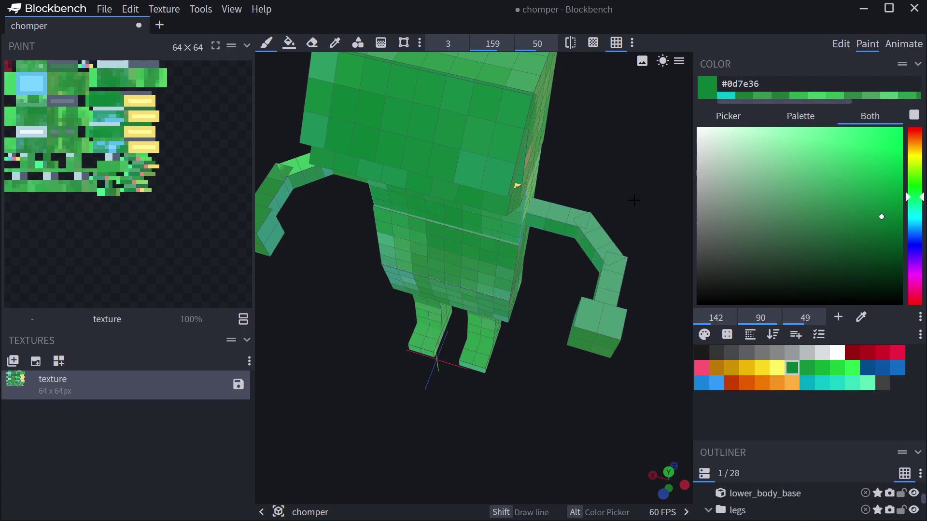
Step: Cover the left sides of the jaws and the inside of the mouth with green #0d7e36
left_click_drag(632, 208, 641, 155)
mouse_move(604, 192)
left_mouse_down()
mouse_move(590, 211)
mouse_move(549, 217)
left_mouse_up()
mouse_move(598, 258)
left_mouse_down()
mouse_move(593, 254)
mouse_move(581, 268)
left_mouse_up()
left_click_drag(439, 280, 470, 213)
left_click_drag(573, 251, 596, 248)
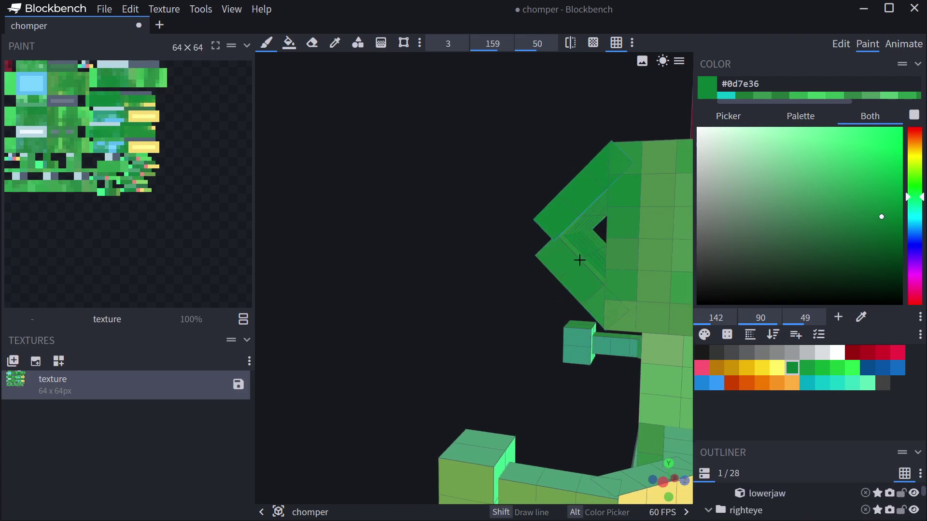
left_click_drag(503, 222, 541, 233)
left_click_drag(456, 234, 669, 255)
mouse_move(354, 287)
left_mouse_down()
mouse_move(477, 246)
mouse_move(451, 246)
left_mouse_up()
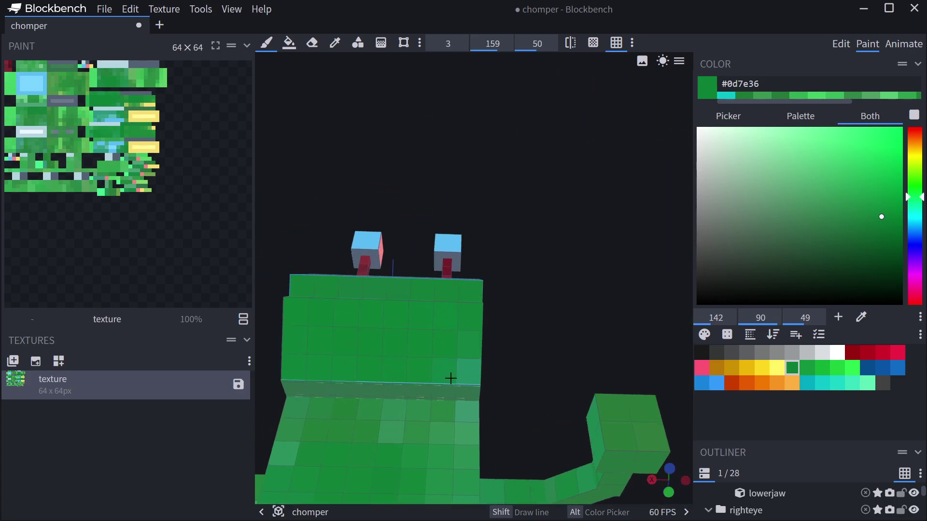
Step: Paint along the front edge between the upper and lower jaws with green #0d7e36
left_click_drag(466, 383, 322, 381)
scroll(565, 311, "down", 3)
left_click_drag(566, 310, 572, 379)
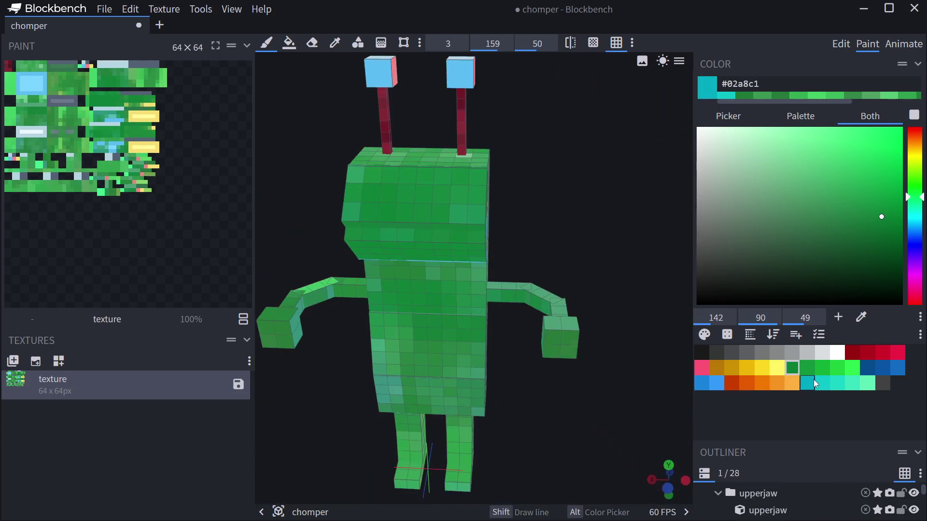
Step: Lighten the front of the lower jaw with greens #12933d and #20a34c
left_click(807, 368)
left_click_drag(418, 251, 467, 257)
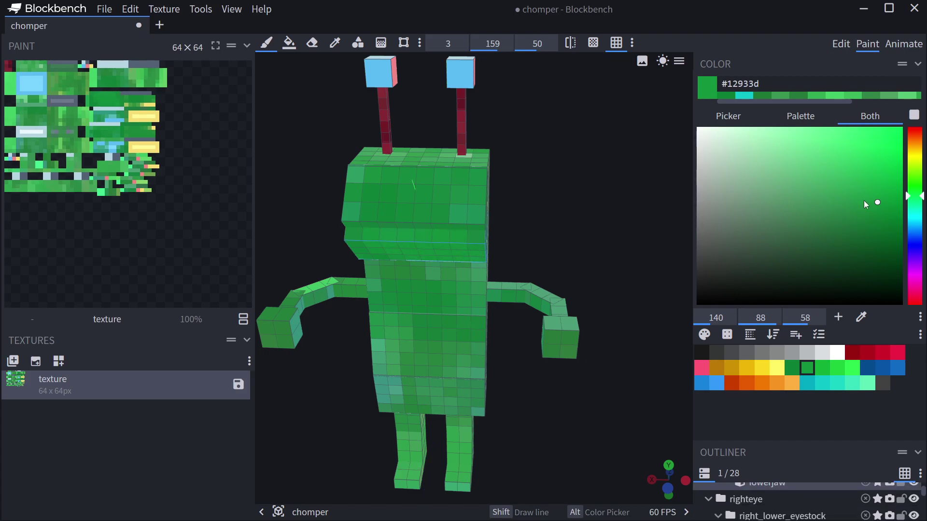
left_click(862, 190)
left_click_drag(373, 243, 444, 251)
left_click_drag(527, 246, 522, 264)
left_click_drag(349, 379, 379, 378)
scroll(497, 150, "up", 4)
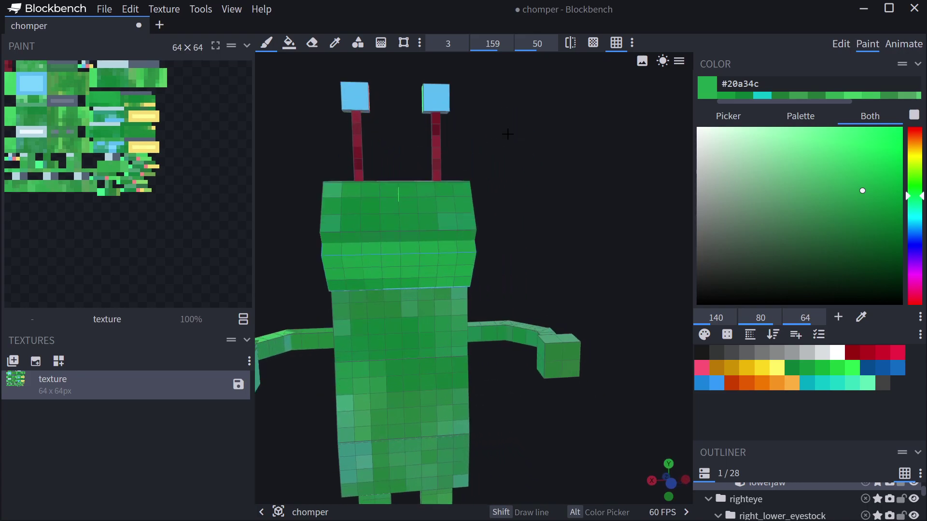
Step: Dab green #20a34c on top of the head around the base of the left eyestalk
left_click_drag(497, 150, 477, 153)
right_click_drag(570, 221, 589, 279)
scroll(590, 275, "up", 5)
right_click_drag(586, 157, 614, 280)
scroll(614, 280, "up", 3)
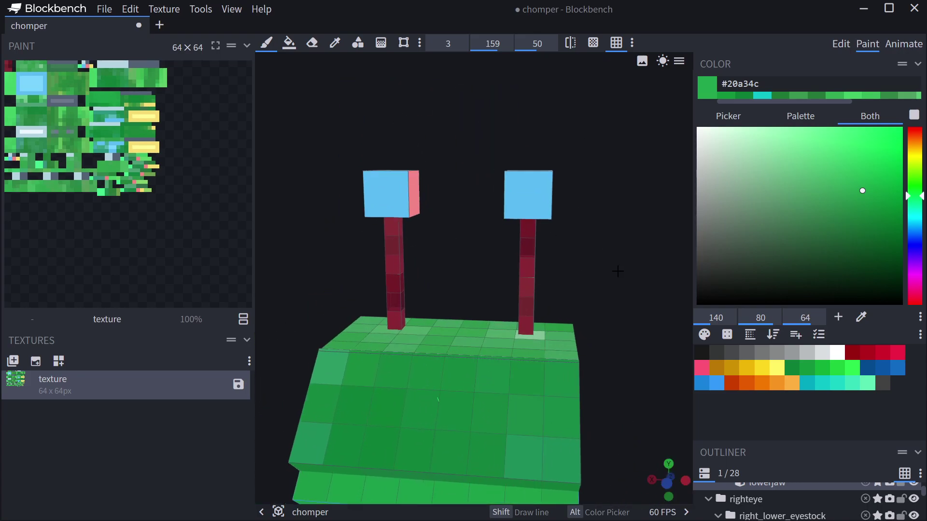
scroll(614, 280, "up", 2)
left_click(548, 345)
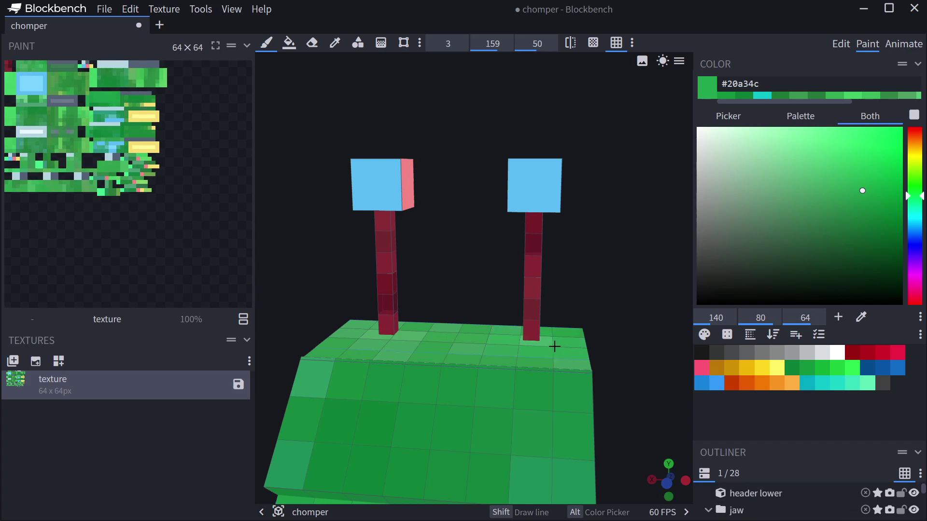
Step: Paint the front face of the left eye with off-white #f5f5f5
left_click_drag(717, 146, 695, 134)
left_click(555, 178)
left_click_drag(639, 169, 596, 194)
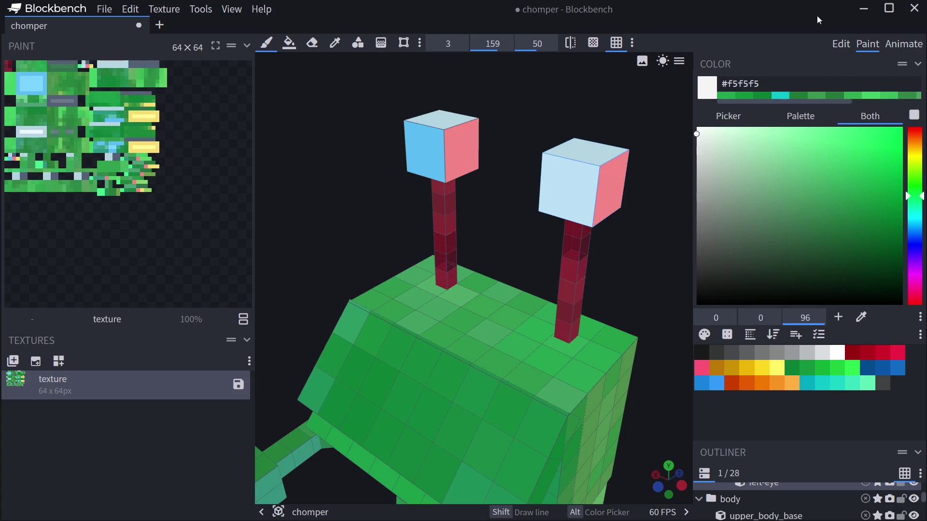
Step: Switch to edit mode and move all UV faces of the left eye to the empty area below the used texture regions
left_click(845, 44)
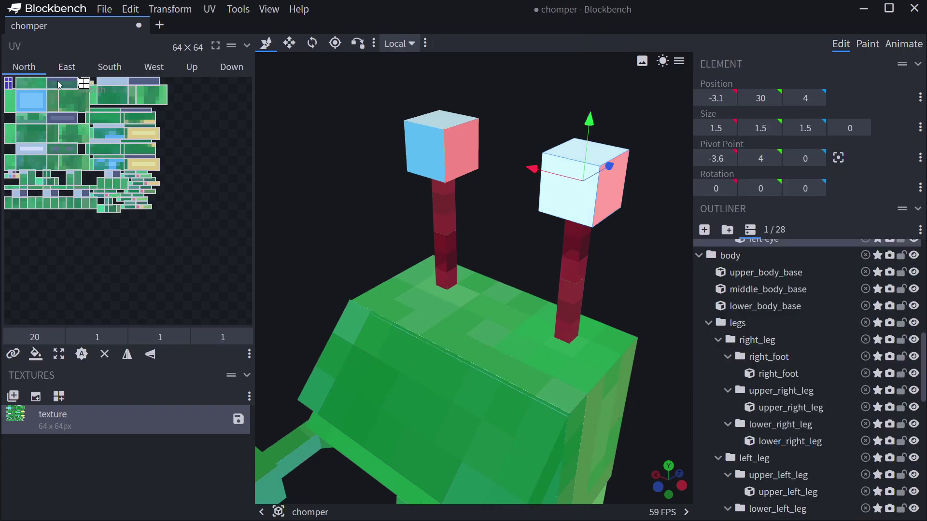
scroll(150, 234, "up", 5)
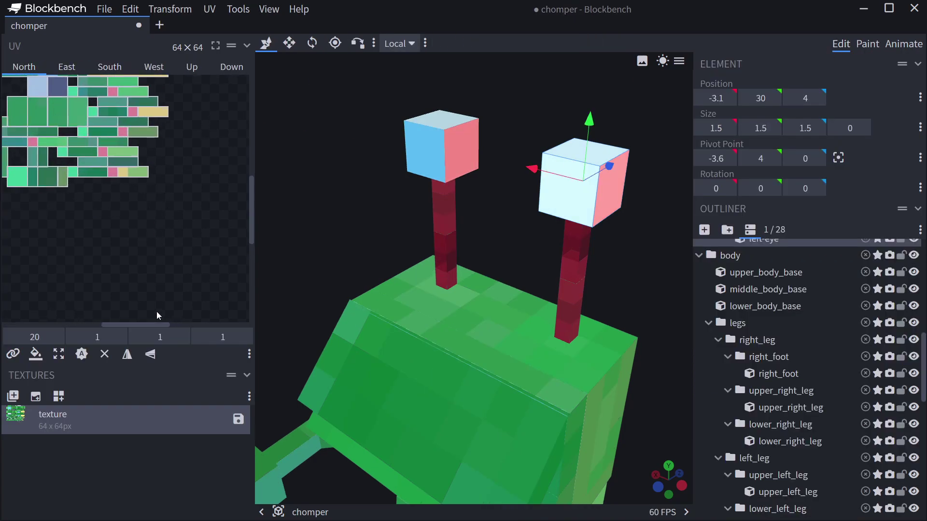
left_click_drag(68, 323, 140, 322)
left_click_drag(21, 66, 231, 67)
scroll(115, 211, "down", 4)
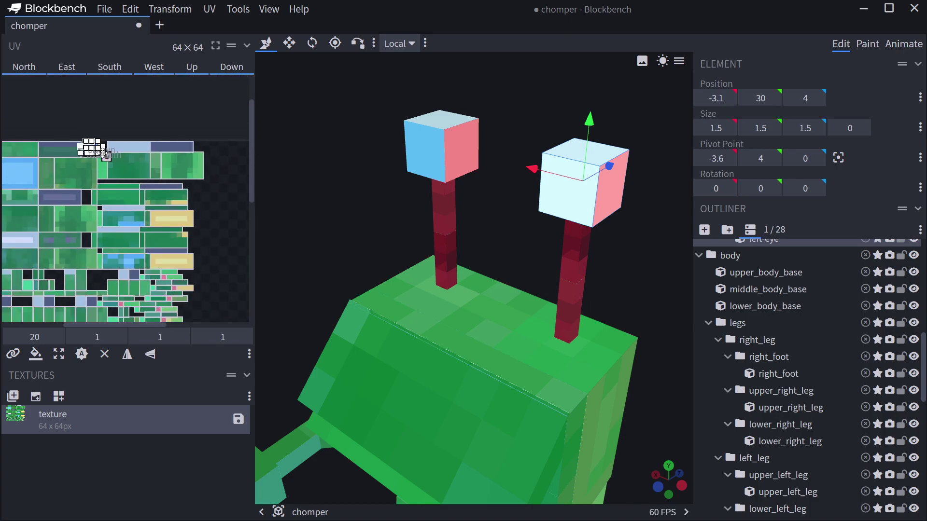
scroll(97, 163, "up", 2)
scroll(103, 213, "up", 2)
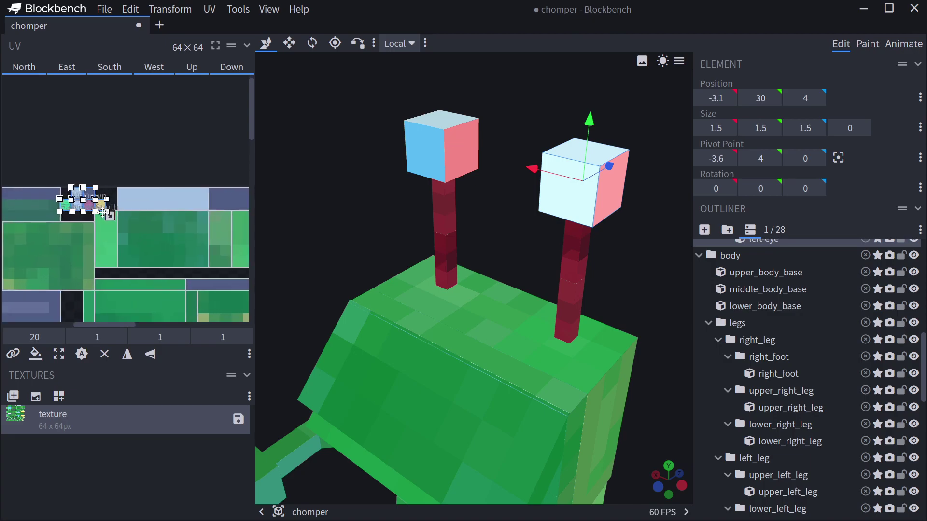
left_click_drag(110, 211, 220, 270)
scroll(174, 206, "down", 3)
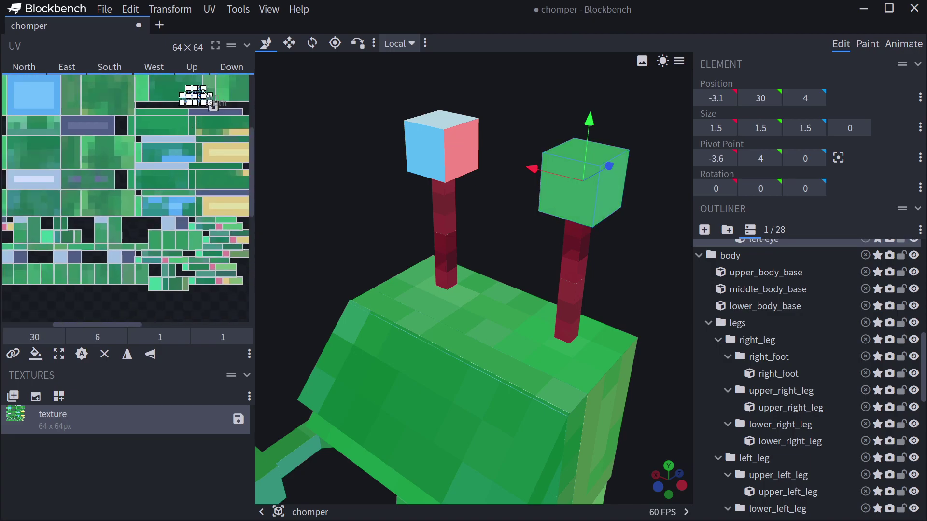
left_click_drag(186, 143, 153, 306)
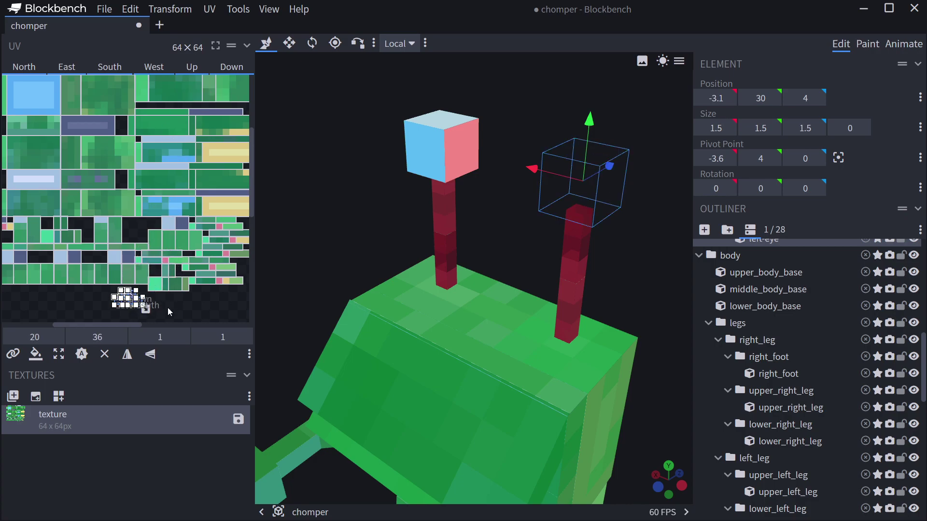
right_click(124, 301)
left_click(269, 8)
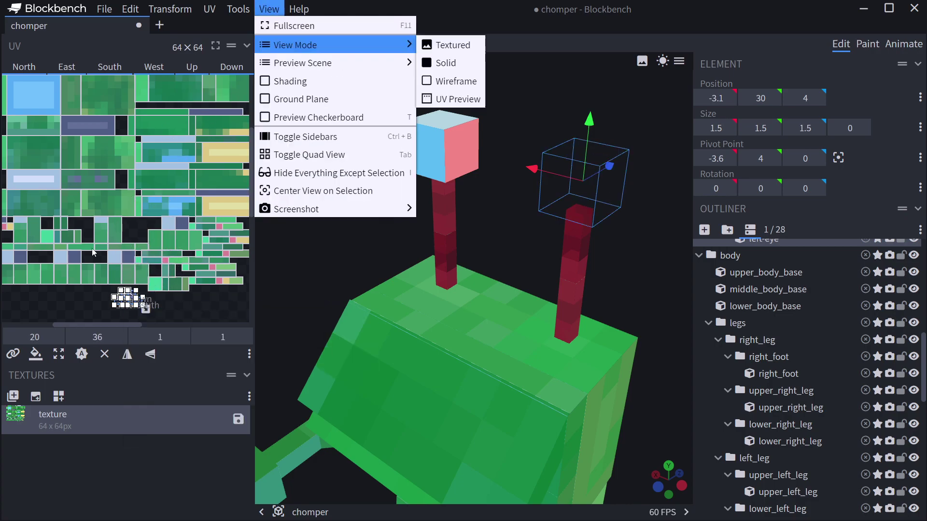
left_click(148, 305)
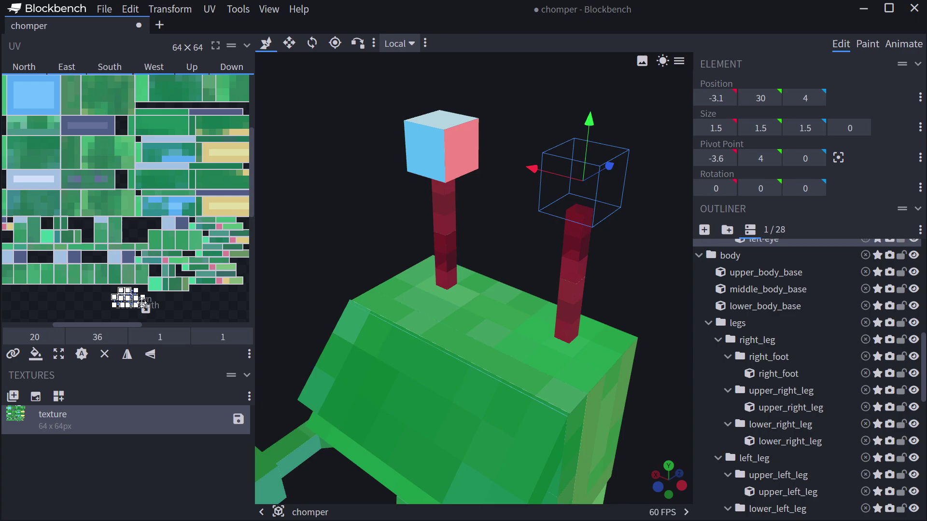
Step: Enlarge the left eye's UV faces to about 1.75 × 2 pixels each and adjust their position in the empty texture area
scroll(148, 303, "up", 5)
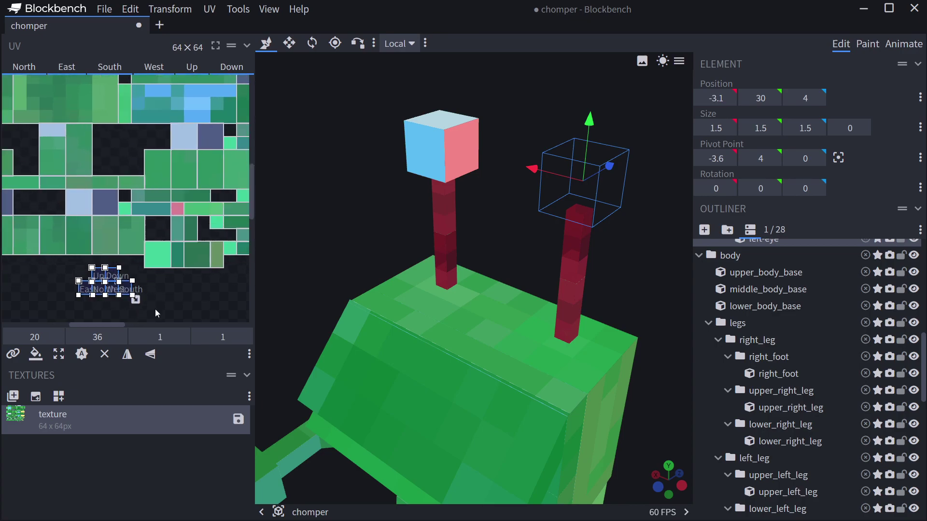
left_click_drag(130, 293, 175, 321)
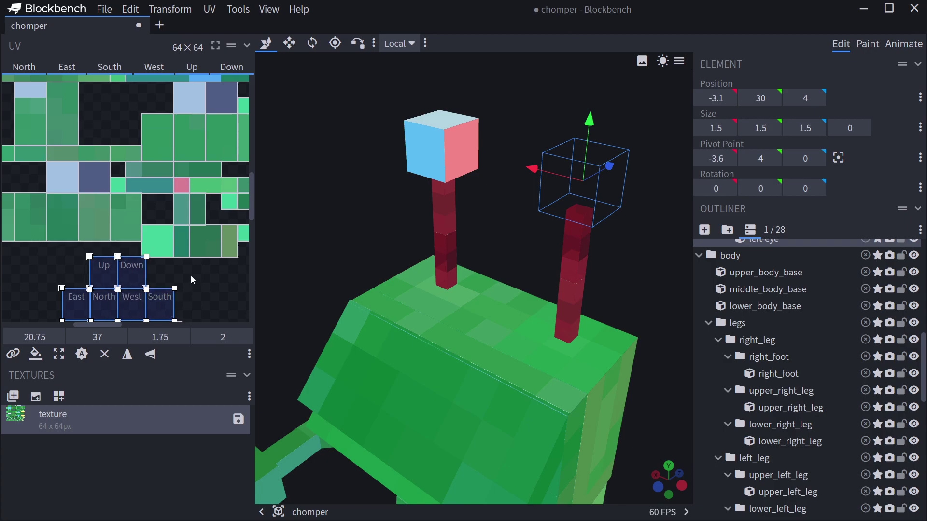
scroll(192, 280, "down", 4)
scroll(181, 257, "up", 3)
left_click_drag(129, 243, 109, 229)
scroll(71, 294, "down", 1)
scroll(71, 293, "down", 1)
scroll(172, 271, "up", 1)
Step: Move all UV faces of the right eye beside the left eye's faces and enlarge them to about 1.75 × 2 pixels
left_click(436, 146)
scroll(182, 270, "down", 6, "ctrl")
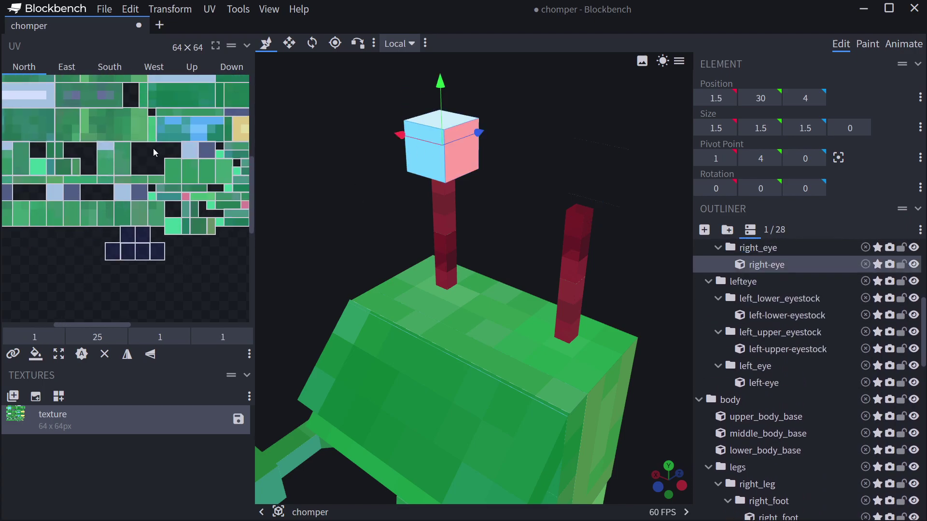
scroll(147, 149, "down", 3)
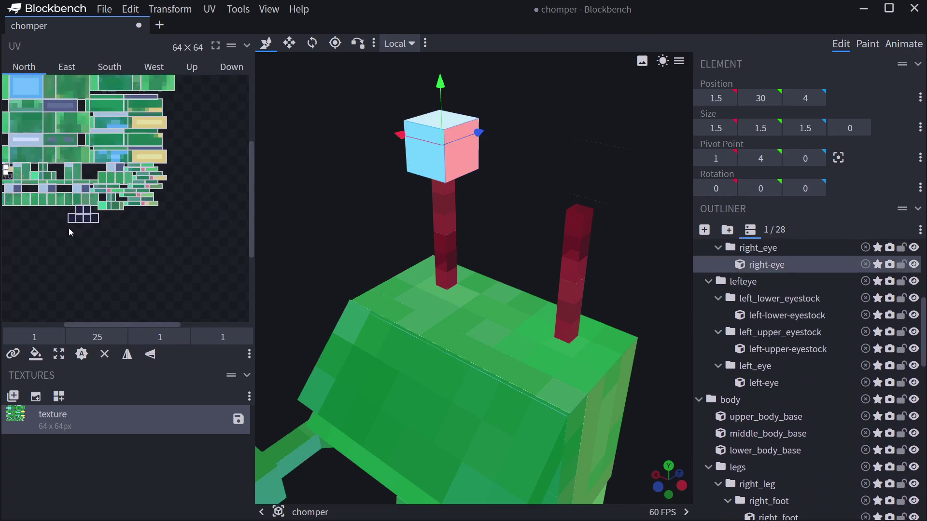
scroll(24, 165, "up", 5)
left_click_drag(30, 66, 232, 68)
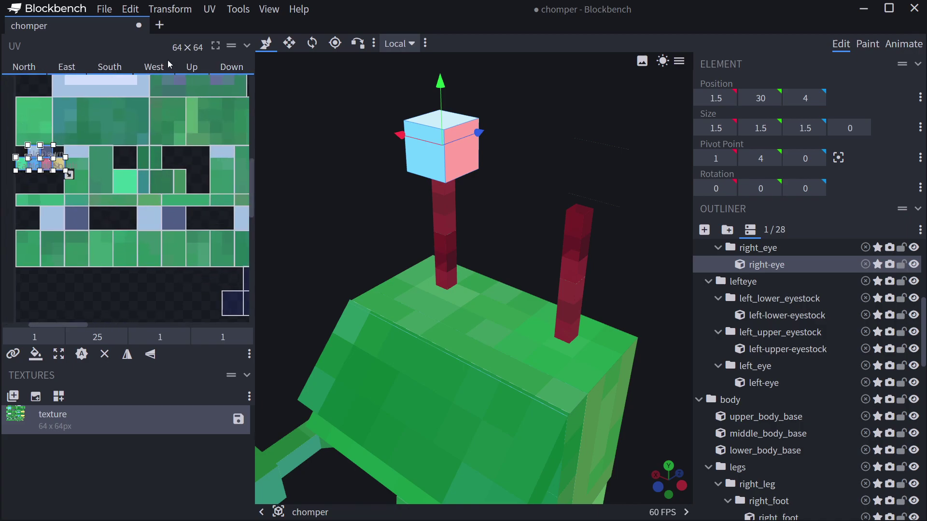
left_click_drag(51, 169, 123, 273)
left_click(188, 305)
left_click_drag(179, 296, 211, 303)
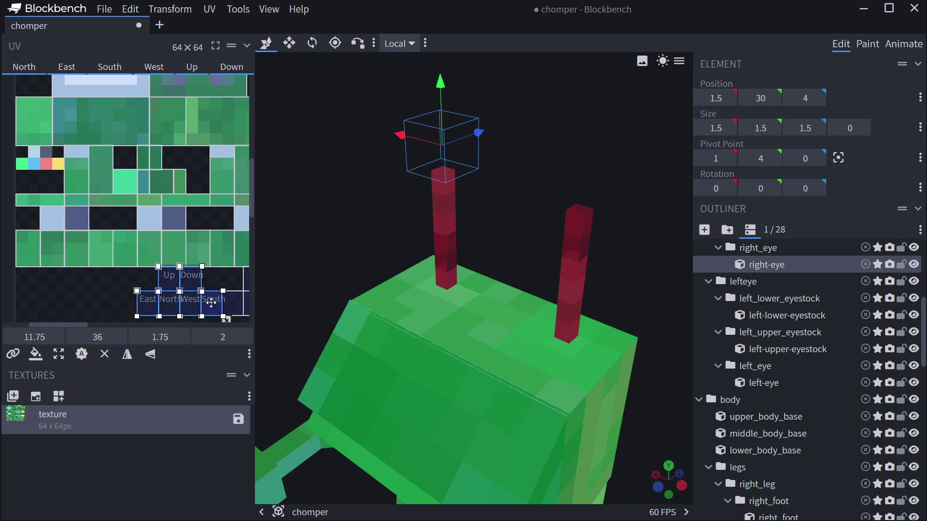
Step: Switch to paint mode and brush a first coat of off-white #f5f5f5 over the right eye at opacity 159
left_click_drag(350, 189, 345, 185)
right_click_drag(304, 179, 249, 154)
left_click(868, 44)
mouse_move(424, 143)
left_mouse_down()
mouse_move(394, 126)
mouse_move(406, 111)
left_mouse_up()
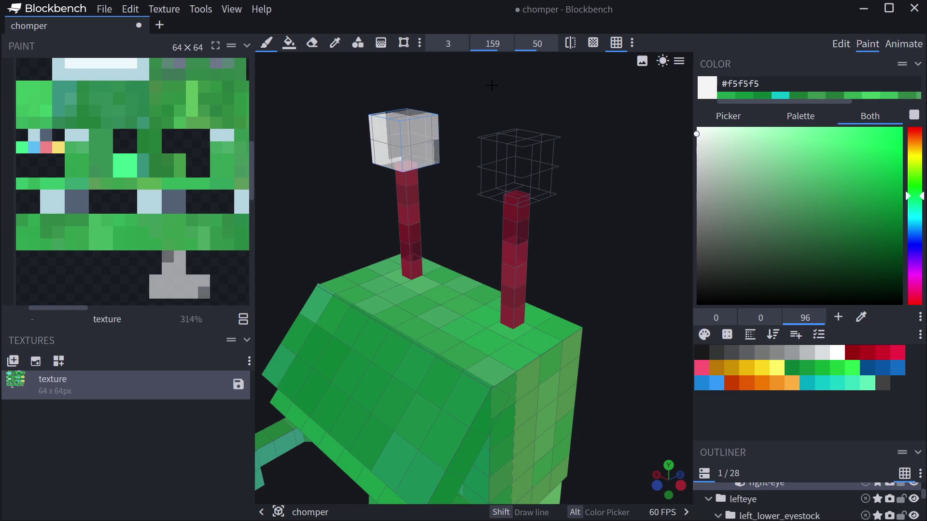
left_click_drag(491, 85, 462, 110)
right_click_drag(488, 68, 440, 133)
left_click_drag(454, 115, 458, 122)
Step: Raise the brush opacity to 239 and cover all faces of the left eye with off-white #f5f5f5
left_click_drag(526, 256, 542, 262)
right_click_drag(592, 254, 581, 222)
mouse_move(586, 220)
left_mouse_down()
mouse_move(503, 135)
mouse_move(435, 137)
left_mouse_up()
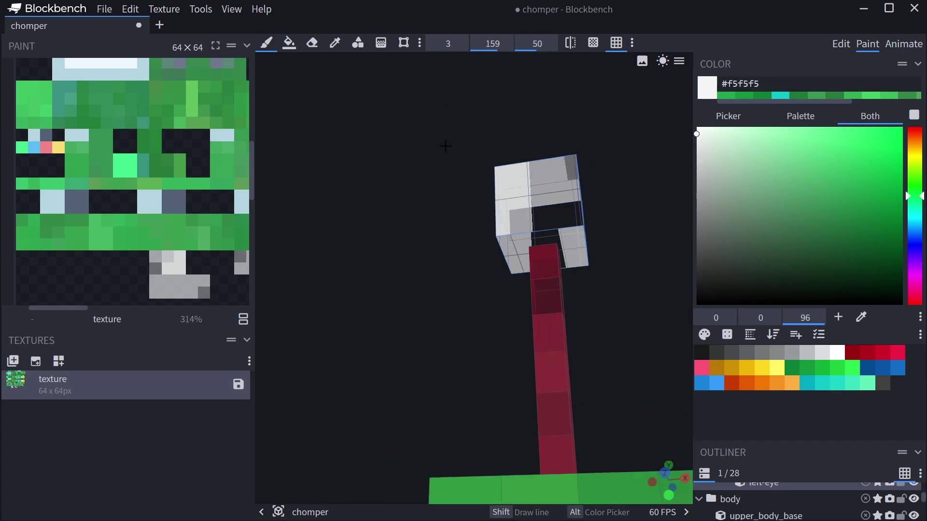
mouse_move(515, 242)
left_mouse_down()
mouse_move(521, 221)
mouse_move(549, 217)
mouse_move(607, 170)
mouse_move(428, 209)
mouse_move(479, 230)
mouse_move(430, 213)
mouse_move(406, 185)
left_mouse_up()
mouse_move(491, 47)
left_mouse_down()
mouse_move(499, 51)
mouse_move(479, 51)
mouse_move(497, 51)
left_mouse_up()
left_click_drag(388, 216, 492, 250)
left_click_drag(558, 186, 539, 208)
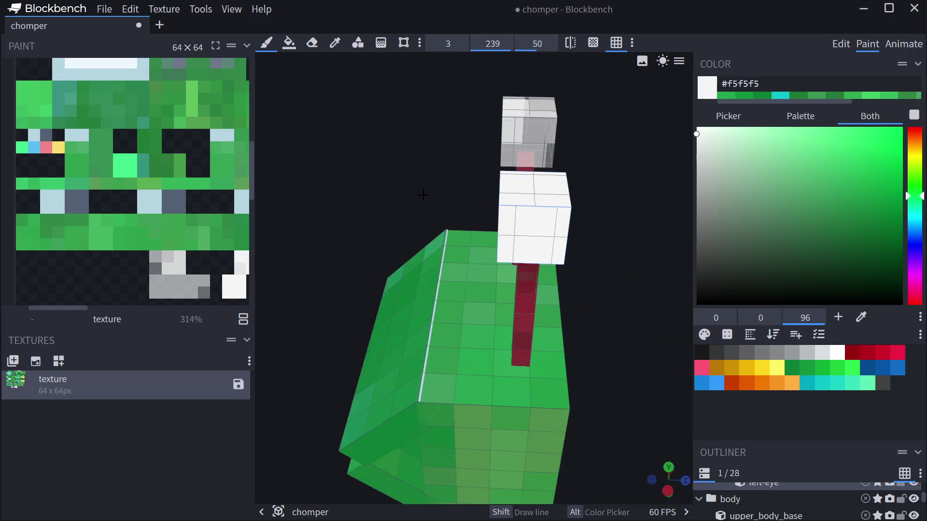
Step: Cover the grey faces of the right eye with off-white #f5f5f5 on every side, including the underside
left_click_drag(415, 197, 485, 207)
left_click_drag(422, 217, 399, 196)
left_click_drag(425, 135, 485, 124)
right_click_drag(485, 123, 539, 149)
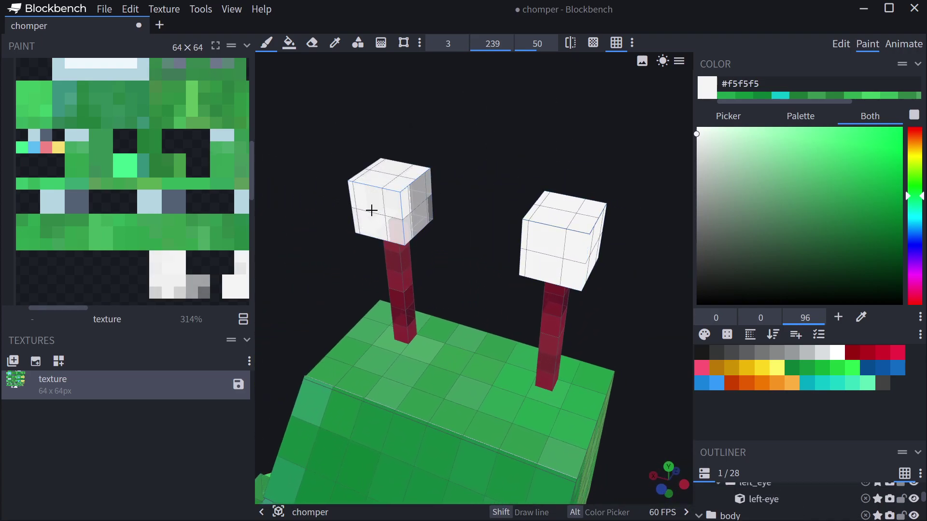
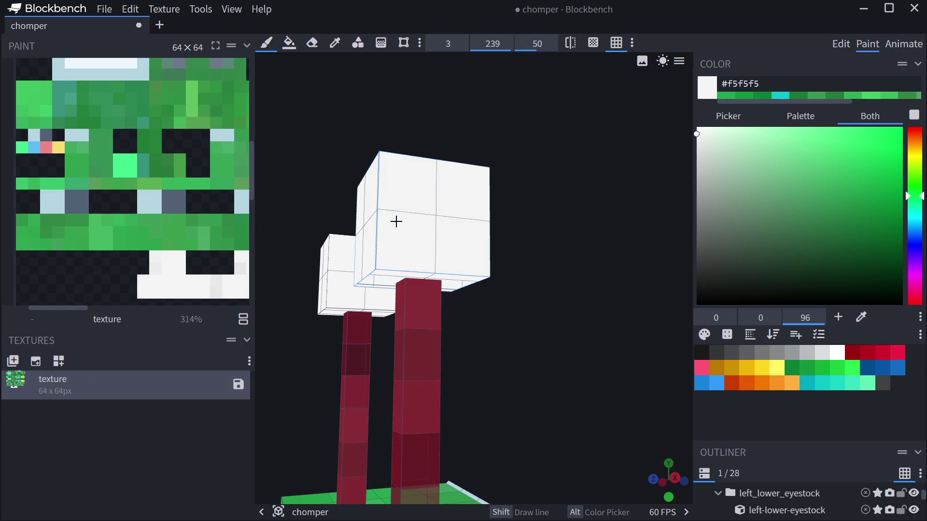
left_click(388, 281)
left_click_drag(511, 249, 524, 248)
left_click(466, 201)
mouse_move(593, 204)
left_mouse_down()
mouse_move(581, 187)
mouse_move(527, 203)
left_mouse_up()
Step: Fill the remaining grey pixels of the eye regions with off-white #f5f5f5 directly on the 2D texture
left_click_drag(156, 281, 223, 283)
scroll(179, 280, "down", 1)
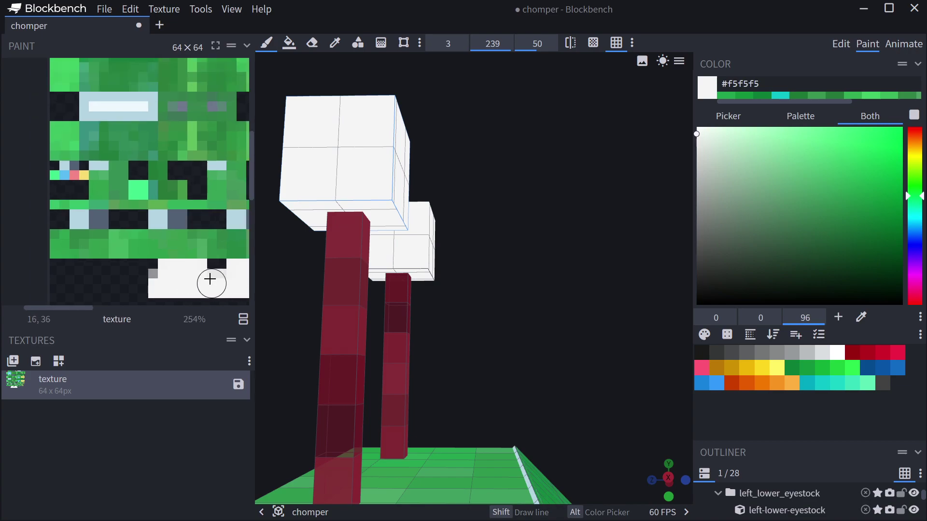
scroll(203, 288, "down", 3)
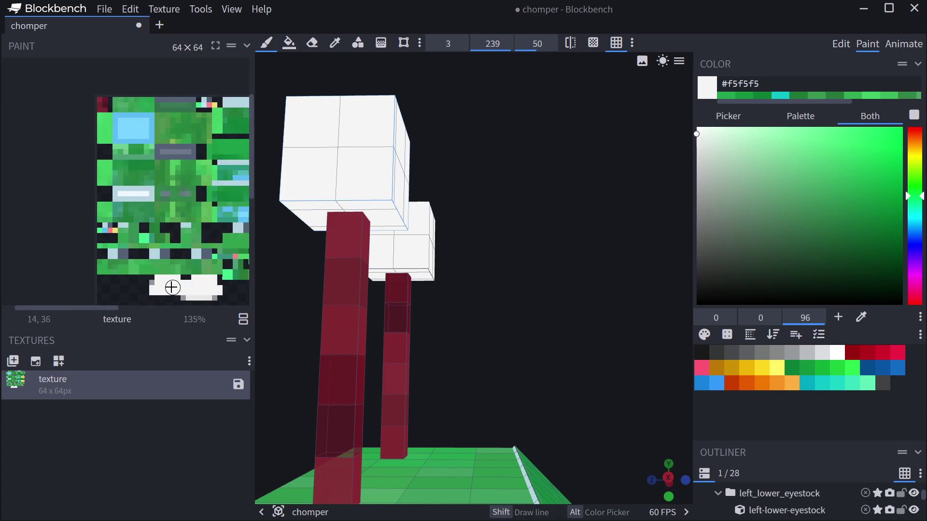
scroll(488, 265, "down", 3)
Step: Pick magenta #d236a6, set the brush size to 1 and paint a vertical pupil stripe on the front of both eyes
left_click_drag(488, 265, 421, 264)
left_click_drag(834, 264, 827, 268)
left_click_drag(916, 263, 915, 285)
left_click_drag(867, 248, 850, 158)
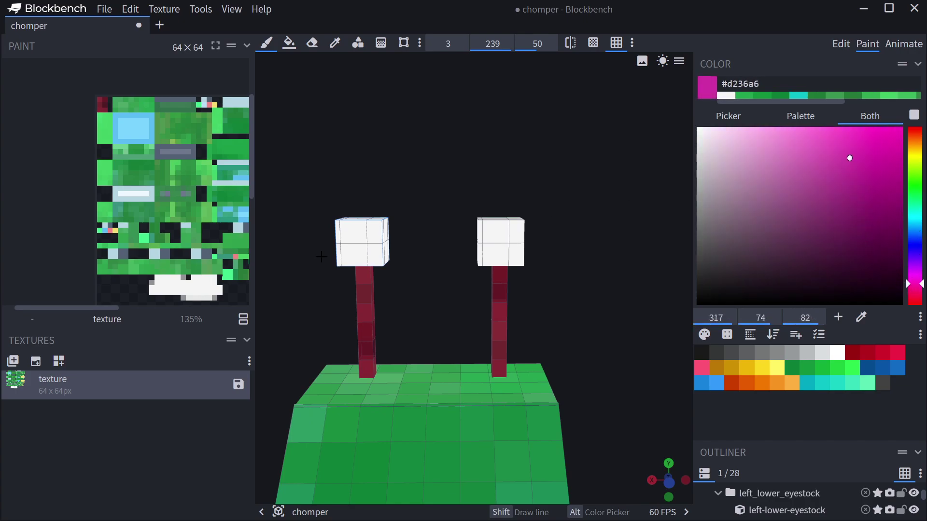
left_click(355, 258)
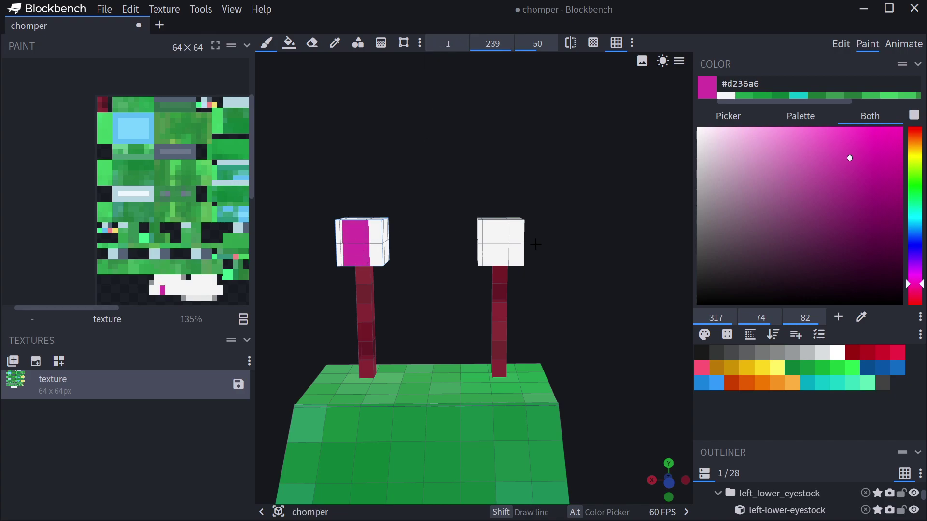
left_click(500, 239)
scroll(581, 288, "down", 5)
left_click_drag(581, 288, 569, 316)
scroll(499, 233, "up", 6)
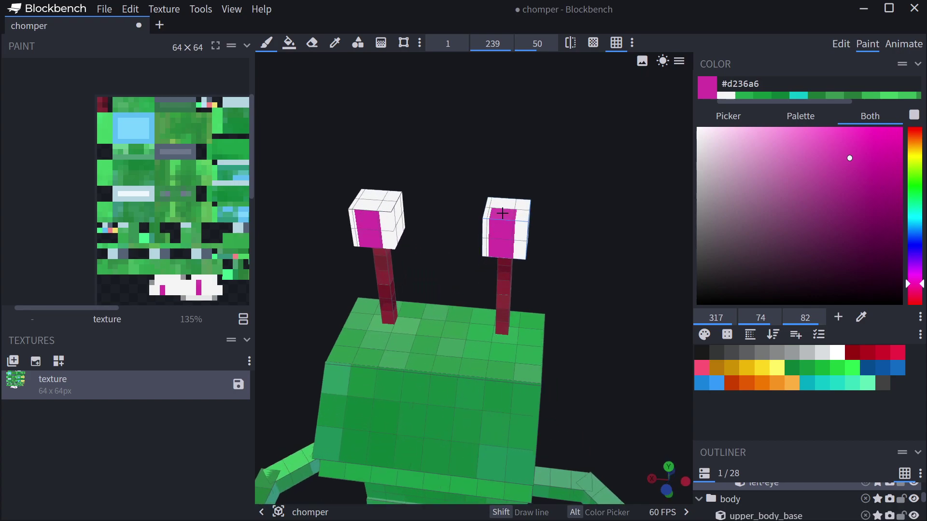
Step: Extend the right eye's magenta pupil onto its top face and undo the excess magenta on the eyes
left_click(361, 205)
left_click(370, 195)
left_click_drag(301, 261, 327, 130)
left_click_drag(361, 288, 363, 280)
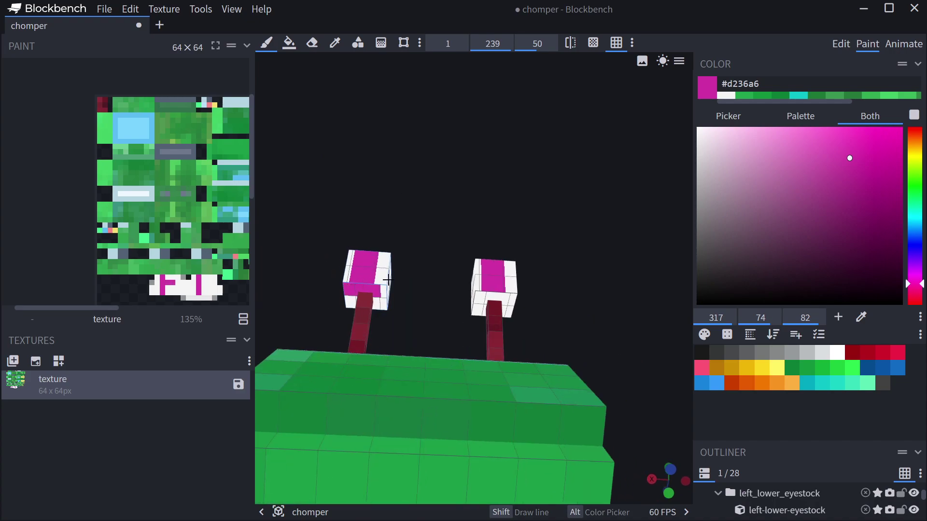
left_click(487, 295)
left_click_drag(502, 253, 532, 282)
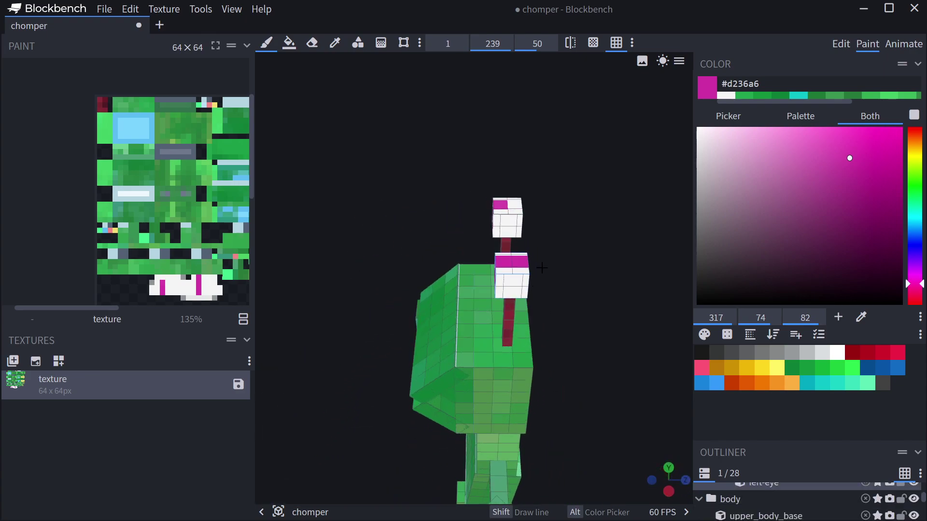
key("ctrl+z")
left_click(499, 204)
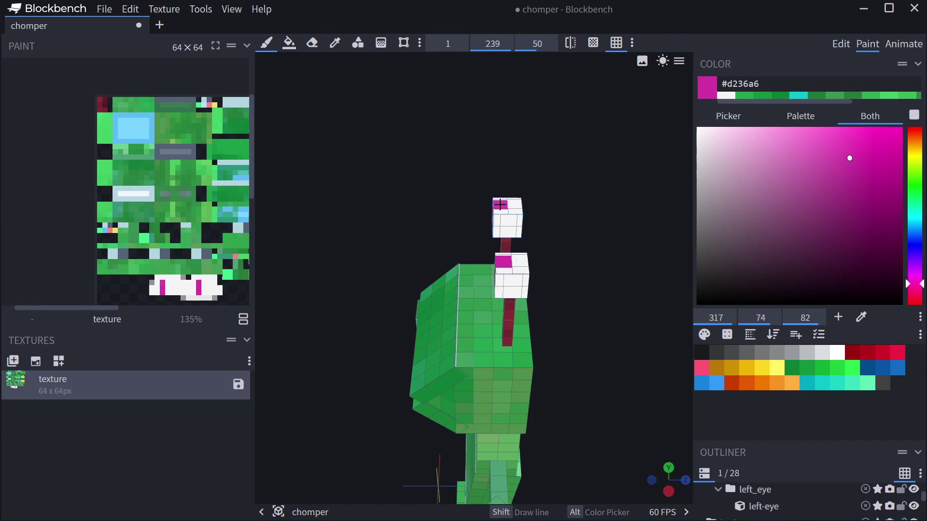
left_click_drag(420, 261, 530, 237)
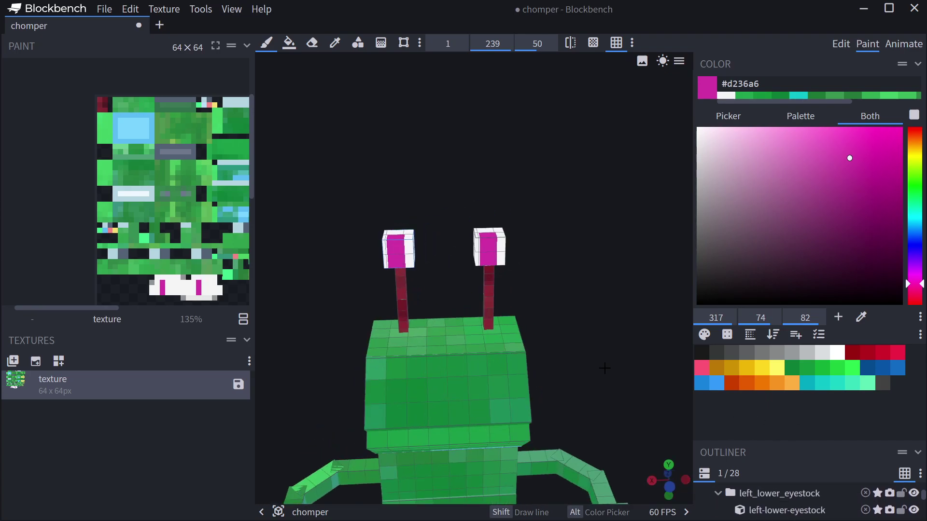
Step: Pick green #11aa38 and brush over the yellow middle section of the left arm
scroll(612, 382, "down", 6)
left_click_drag(584, 288, 394, 197)
scroll(534, 250, "up", 3)
left_click_drag(488, 261, 397, 260)
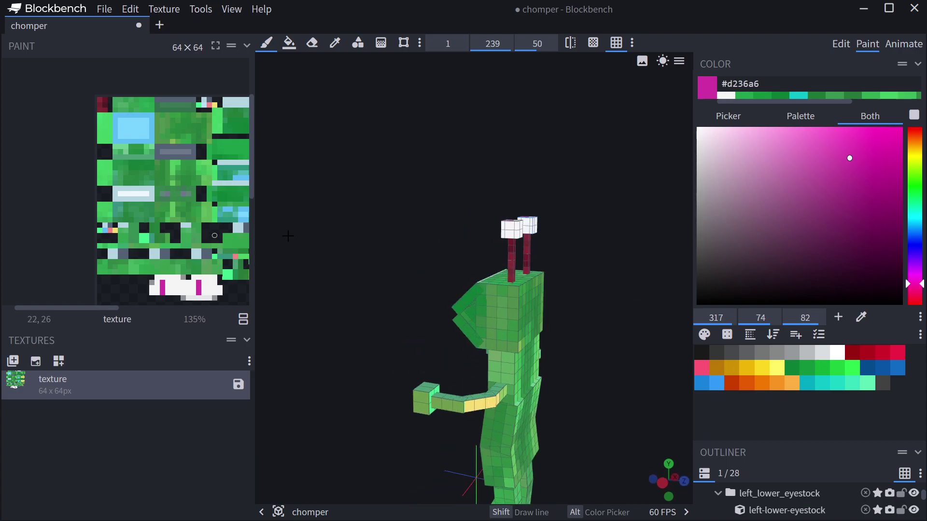
left_click(836, 384)
left_click(811, 379)
left_click(811, 365)
left_click(820, 379)
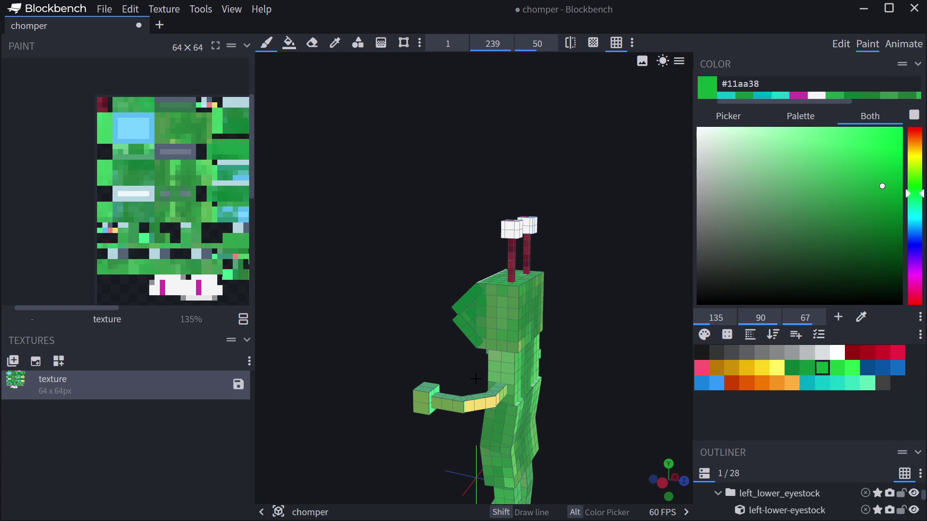
left_click_drag(477, 413, 484, 403)
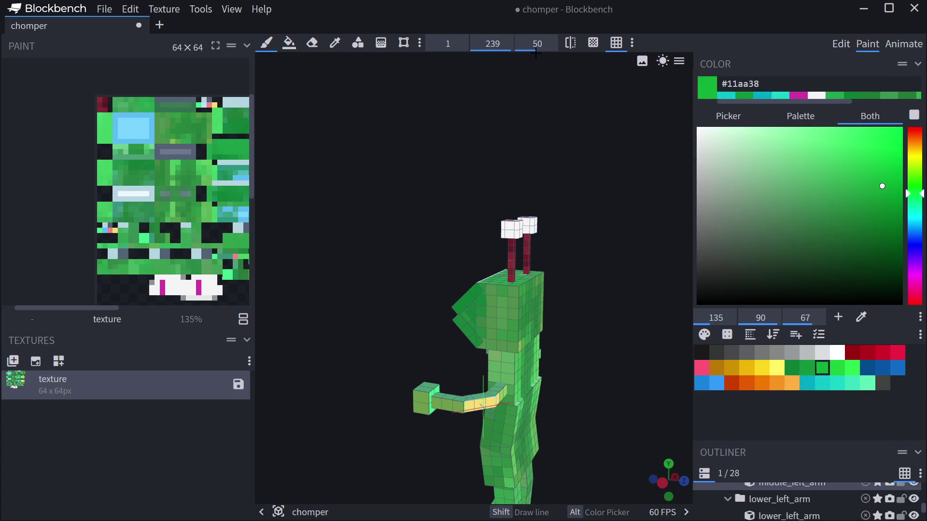
Step: Set the brush opacity to 167, pick dark green #286c39 and shade the backs of the arms
left_click_drag(608, 80, 449, 56)
left_click_drag(459, 130, 517, 81)
left_click_drag(502, 45, 467, 45)
left_click_drag(620, 328, 625, 327)
left_click_drag(819, 182, 828, 230)
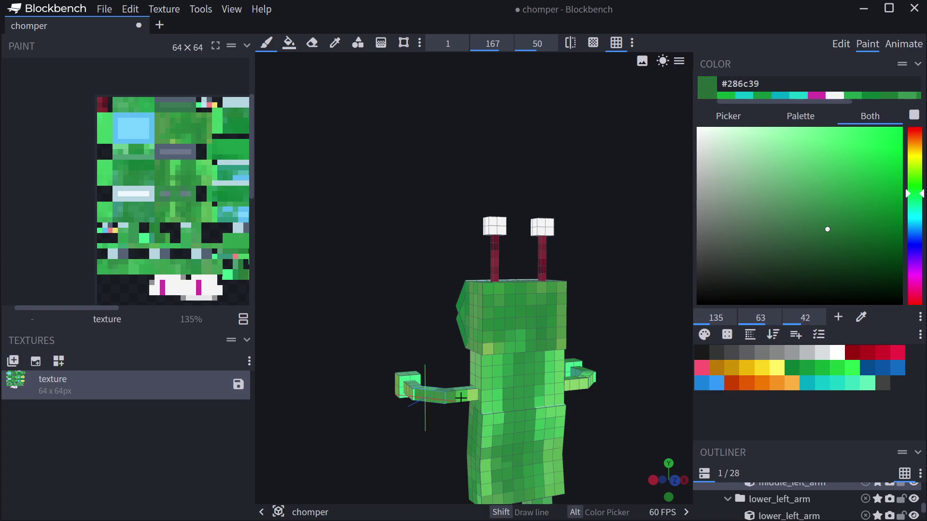
left_click(479, 374)
left_click_drag(472, 394, 458, 397)
left_click_drag(584, 385, 560, 385)
left_click_drag(627, 441, 572, 388)
left_click_drag(488, 310, 479, 419)
Step: Switch to edit mode and hide the whole jaw group to expose the front of the head
left_click_drag(572, 435, 564, 434)
middle_click_drag(563, 435, 496, 286)
left_click_drag(496, 286, 518, 285)
left_click(840, 45)
scroll(428, 294, "up", 4)
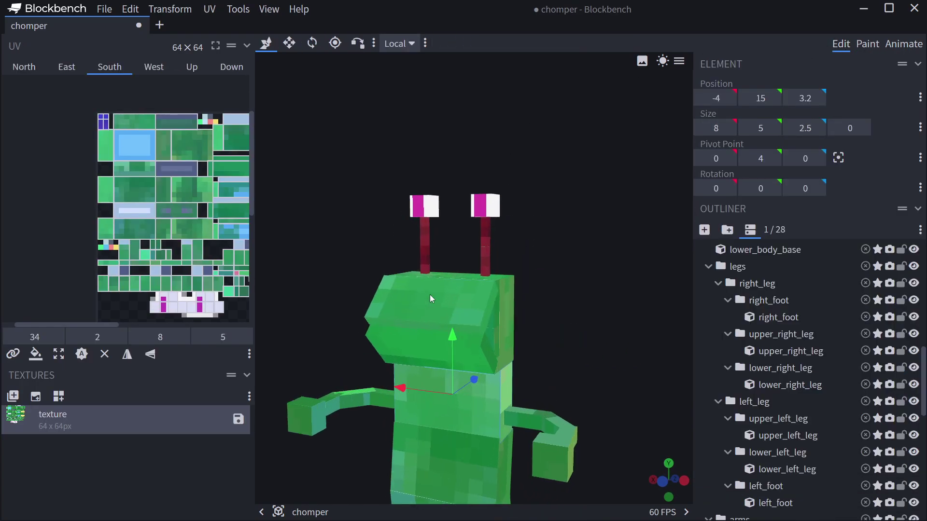
left_click(431, 294)
scroll(711, 303, "up", 2)
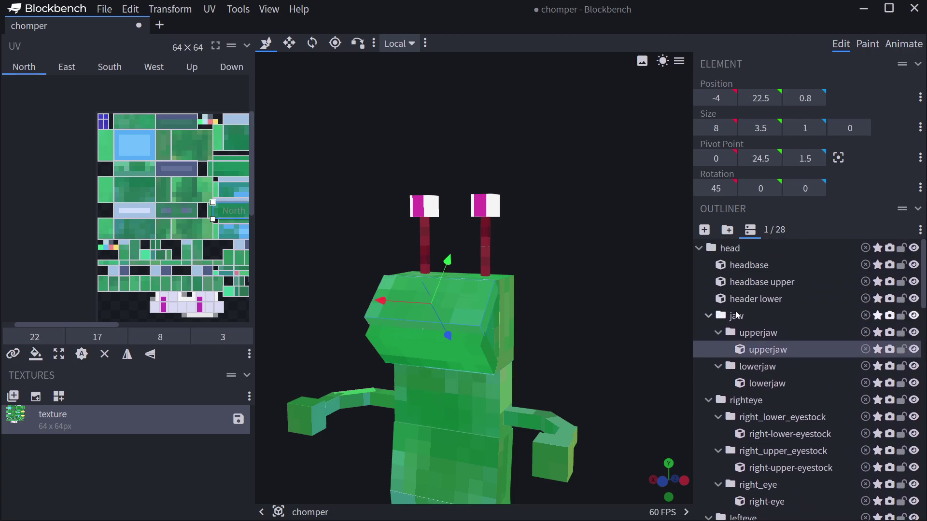
left_click(885, 310)
left_click(913, 317)
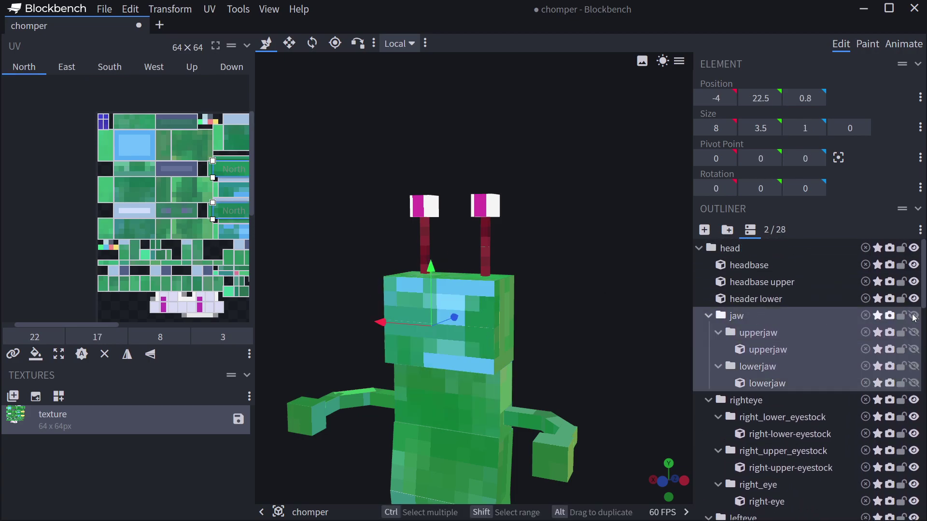
Step: Switch to paint mode, pick red #b40a1a and brush a two-row mouth band across the front of the head
left_click(868, 43)
scroll(645, 259, "up", 4)
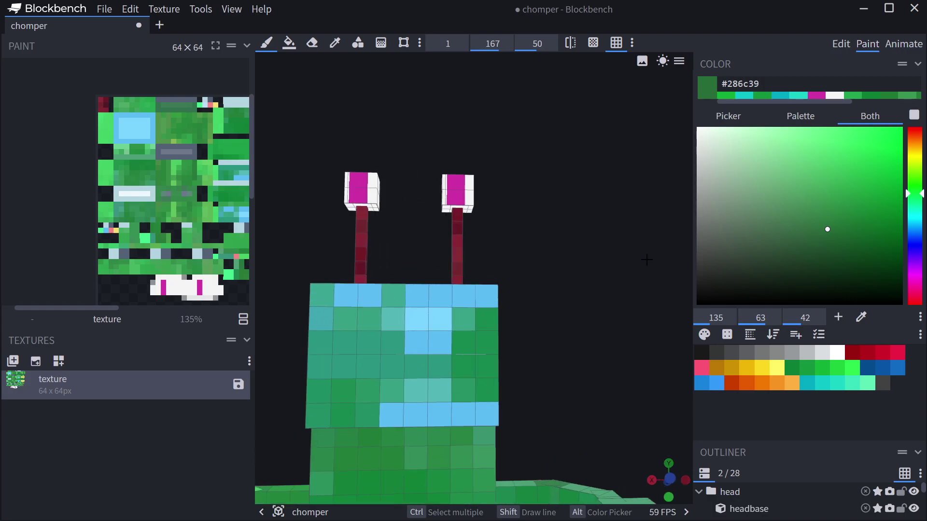
left_click(867, 352)
mouse_move(372, 340)
left_mouse_down()
mouse_move(438, 353)
mouse_move(445, 364)
mouse_move(358, 352)
mouse_move(358, 339)
mouse_move(404, 362)
left_mouse_up()
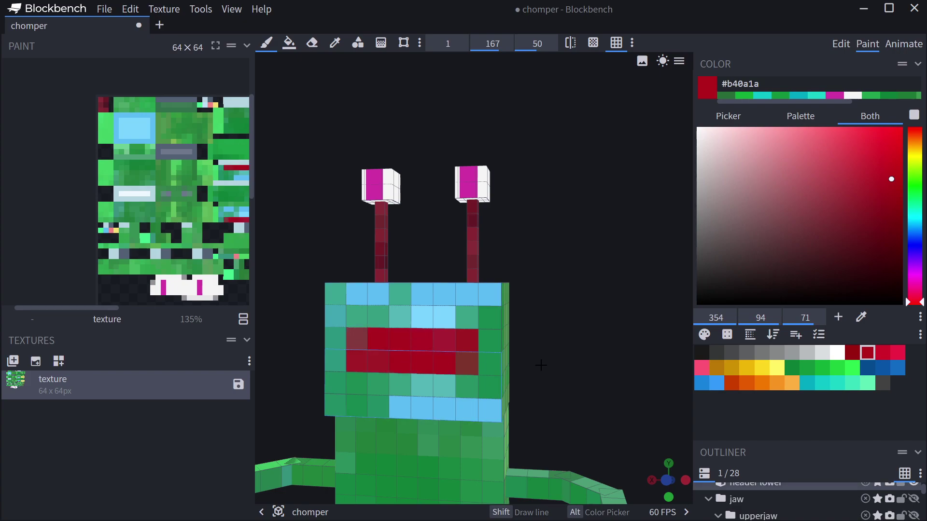
Step: Shade the mouth with darker reds including #5a1518 and widen it into the rows above and below the band
left_click(853, 354)
mouse_move(405, 343)
left_mouse_down()
mouse_move(429, 358)
mouse_move(413, 384)
mouse_move(451, 386)
mouse_move(448, 358)
mouse_move(403, 352)
left_mouse_up()
left_click(854, 243)
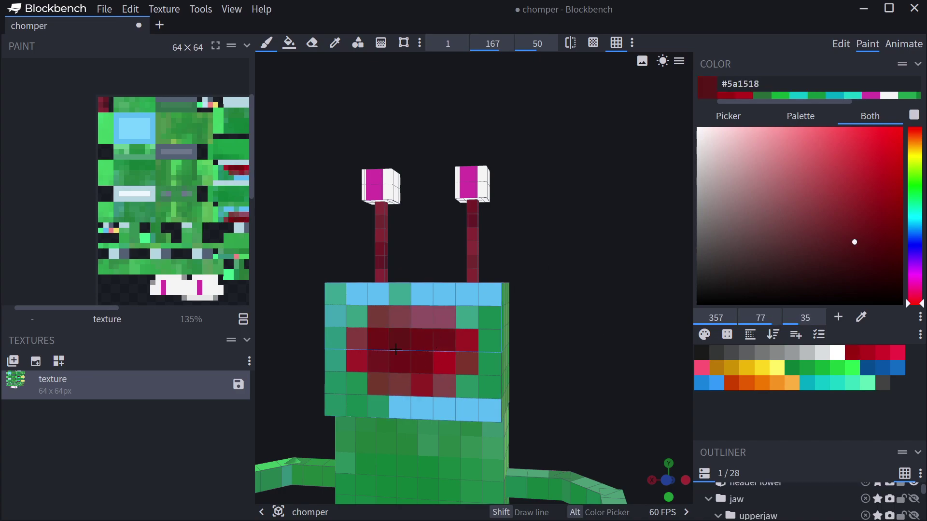
left_click_drag(461, 341, 445, 363)
Step: Darken the centre of the mouth with very dark reds #39090b and #2c0a0c
left_click(872, 259)
left_click_drag(389, 348, 407, 344)
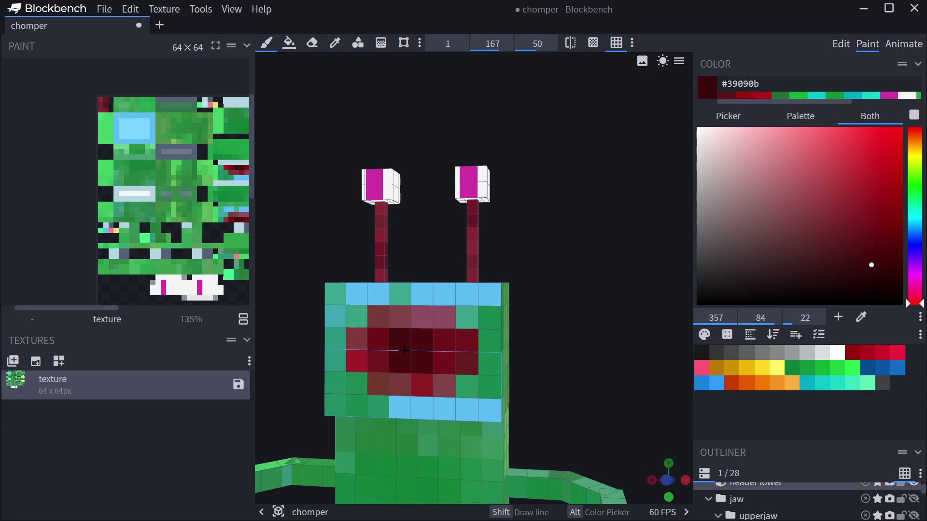
left_click(855, 273)
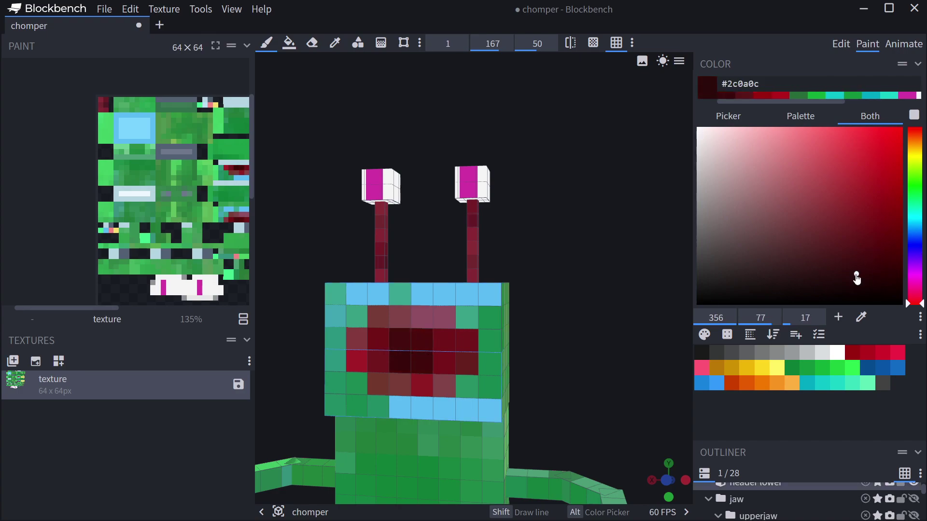
mouse_move(430, 344)
left_mouse_down()
mouse_move(402, 348)
mouse_move(426, 384)
left_mouse_up()
scroll(617, 334, "down", 1)
mouse_move(617, 335)
left_mouse_down()
mouse_move(633, 338)
mouse_move(420, 341)
mouse_move(420, 321)
left_mouse_up()
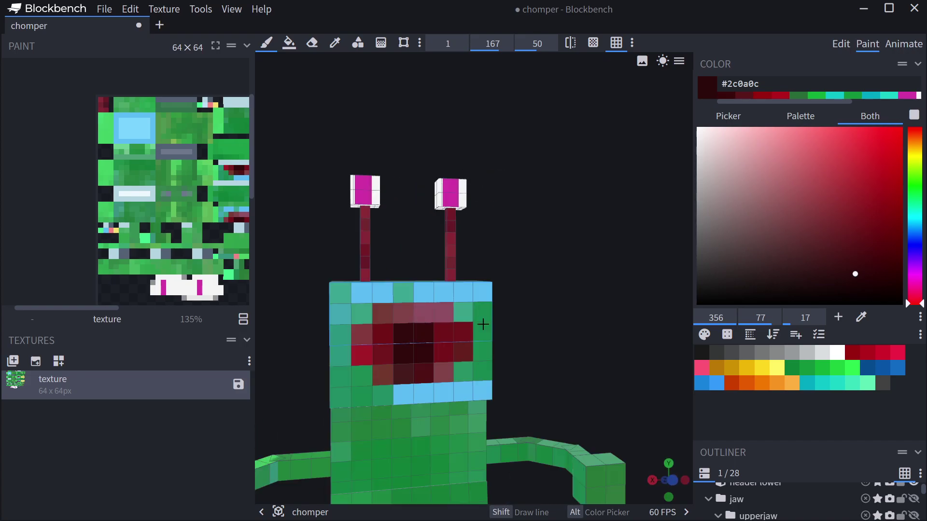
Step: Switch to edit mode and hide the headbase upper and header lower cubes to expose the front of the headbase
scroll(432, 351, "up", 2)
left_click(840, 44)
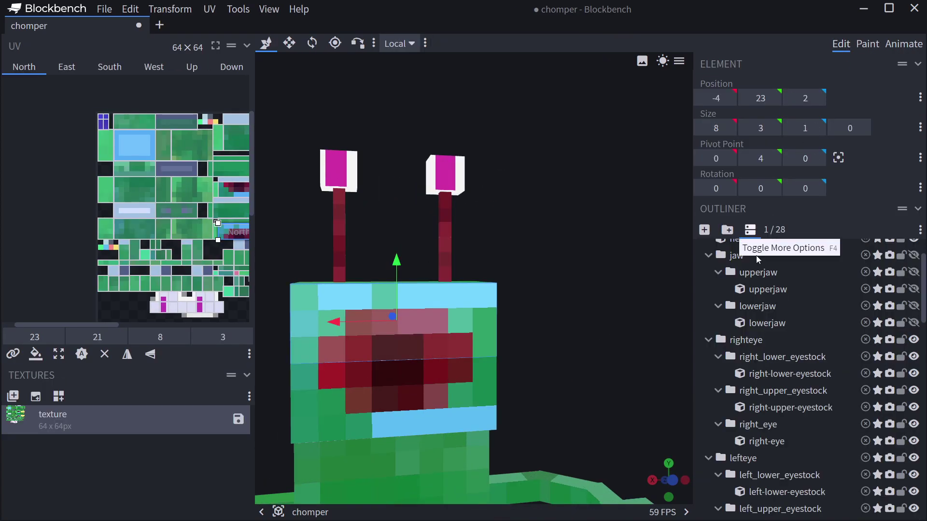
scroll(773, 289, "up", 2)
left_click(747, 294)
left_click(751, 281)
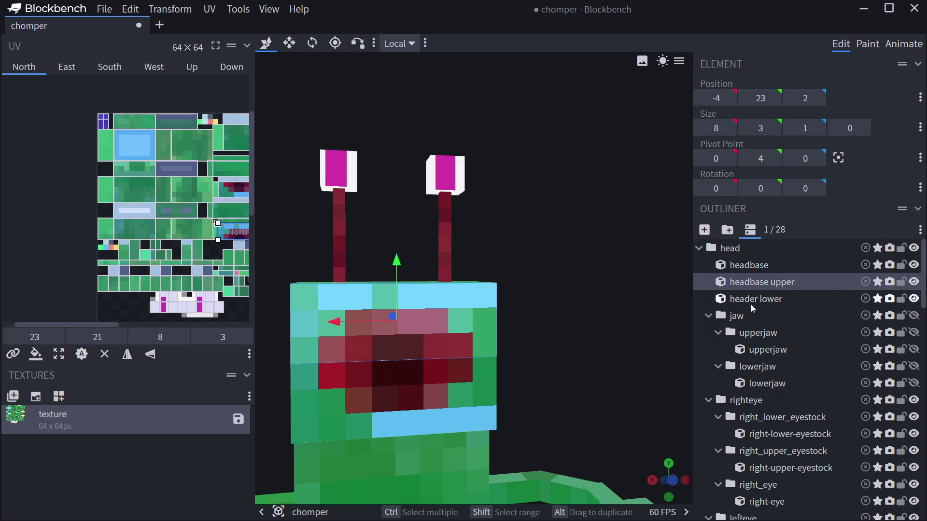
left_click(751, 304, "shift")
left_click(914, 282)
left_click_drag(675, 296, 656, 300)
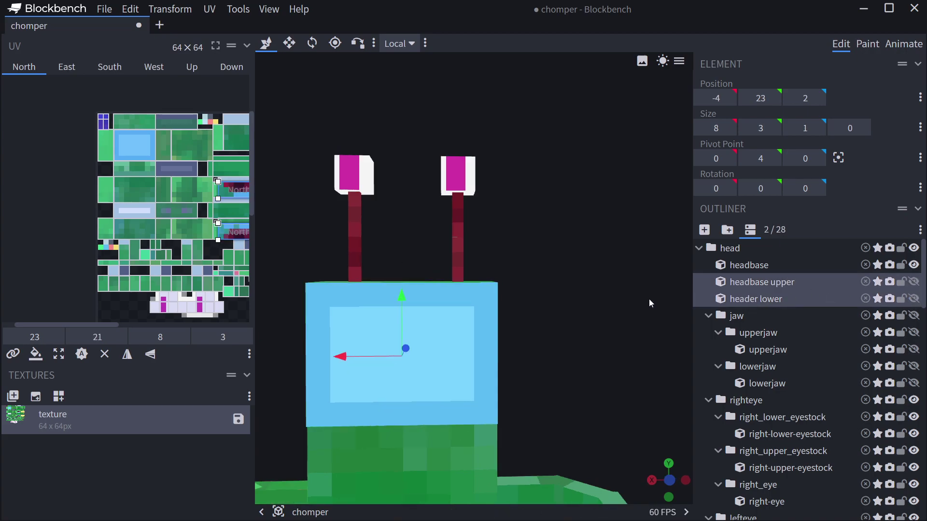
Step: Block in the centre of the headbase's front face with near-black reds and brush red #b40a1a along its upper rows
left_click(868, 44)
left_click_drag(398, 341, 391, 366)
left_click(890, 304)
left_click_drag(894, 273, 891, 282)
mouse_move(391, 352)
left_mouse_down()
mouse_move(420, 343)
mouse_move(390, 387)
mouse_move(335, 360)
mouse_move(375, 366)
mouse_move(408, 321)
mouse_move(327, 352)
mouse_move(458, 348)
mouse_move(417, 367)
mouse_move(418, 347)
left_mouse_up()
left_click(870, 352)
mouse_move(367, 295)
left_mouse_down()
mouse_move(343, 318)
mouse_move(482, 320)
mouse_move(386, 294)
left_mouse_up()
Step: Set the brush opacity to 255 and paint the outer border of the headbase's front face dark red
left_click_drag(490, 45, 497, 53)
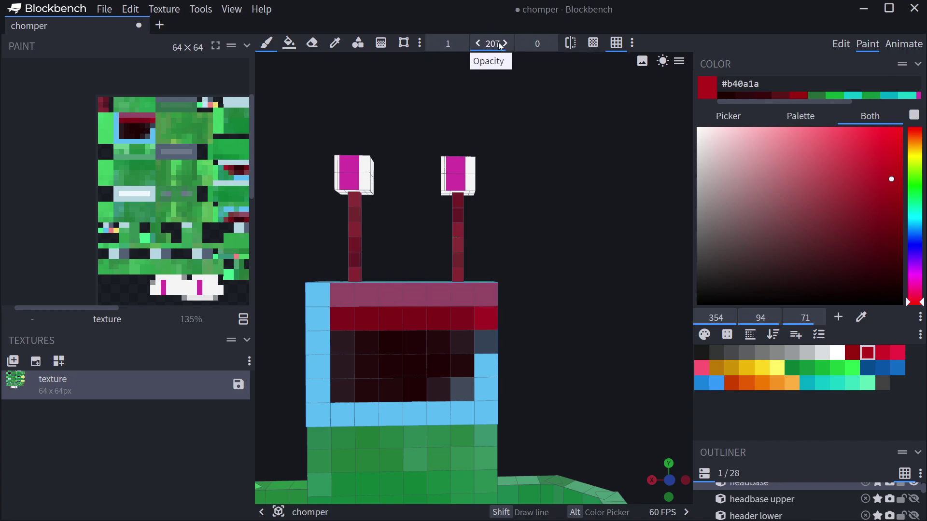
left_click_drag(489, 42, 613, 60)
mouse_move(313, 306)
left_mouse_down()
mouse_move(320, 411)
mouse_move(485, 415)
mouse_move(485, 336)
left_mouse_up()
left_click(485, 295)
mouse_move(310, 214)
left_mouse_down()
mouse_move(407, 217)
mouse_move(329, 216)
left_mouse_up()
Step: Paint progressively darker red rings inward on the headbase's front face, ending in near-black #170103 at the centre
mouse_move(459, 317)
left_mouse_down()
mouse_move(541, 301)
mouse_move(531, 381)
mouse_move(444, 396)
mouse_move(515, 396)
mouse_move(427, 357)
left_mouse_up()
left_click_drag(866, 195, 868, 227)
mouse_move(432, 324)
left_mouse_down()
mouse_move(536, 359)
mouse_move(444, 350)
mouse_move(466, 374)
mouse_move(528, 390)
mouse_move(412, 413)
left_mouse_up()
mouse_move(413, 299)
left_mouse_down()
mouse_move(562, 314)
mouse_move(538, 427)
mouse_move(451, 419)
left_mouse_up()
left_click_drag(862, 235, 869, 248)
mouse_move(427, 330)
left_mouse_down()
mouse_move(490, 398)
mouse_move(537, 326)
mouse_move(509, 349)
mouse_move(515, 374)
mouse_move(444, 374)
mouse_move(490, 350)
mouse_move(491, 365)
left_mouse_up()
left_click(850, 278)
left_click(879, 285)
scroll(573, 345, "down", 3)
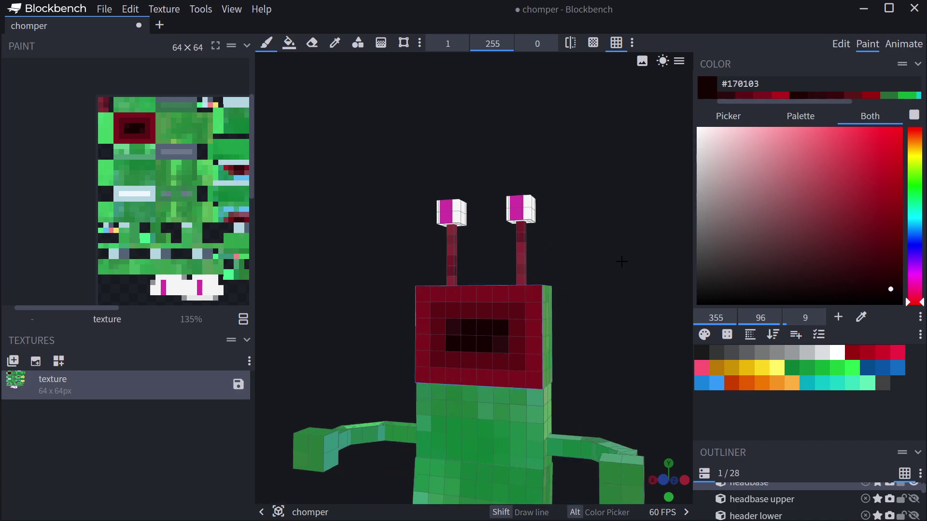
left_click_drag(617, 261, 678, 245)
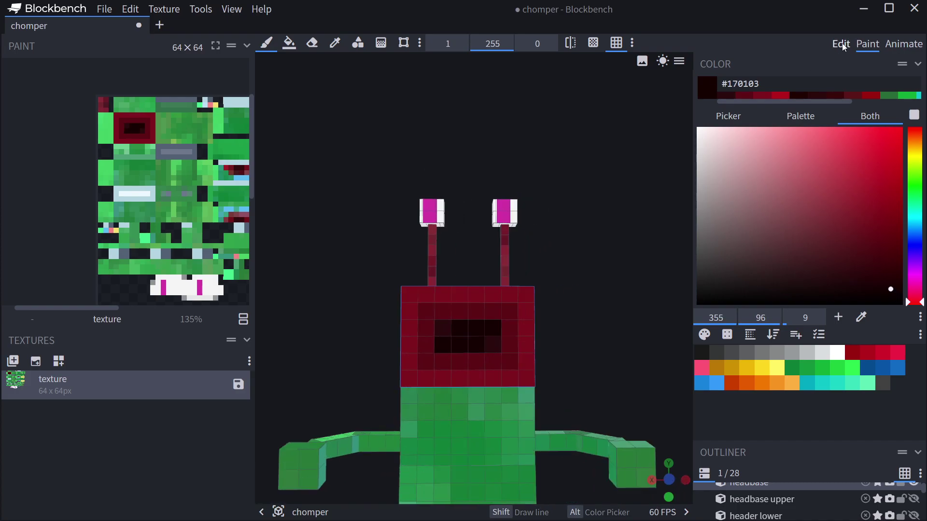
Step: Return to edit mode and show headbase upper, header lower and the jaw group again
left_click(841, 44)
scroll(857, 285, "up", 2)
left_click(913, 281)
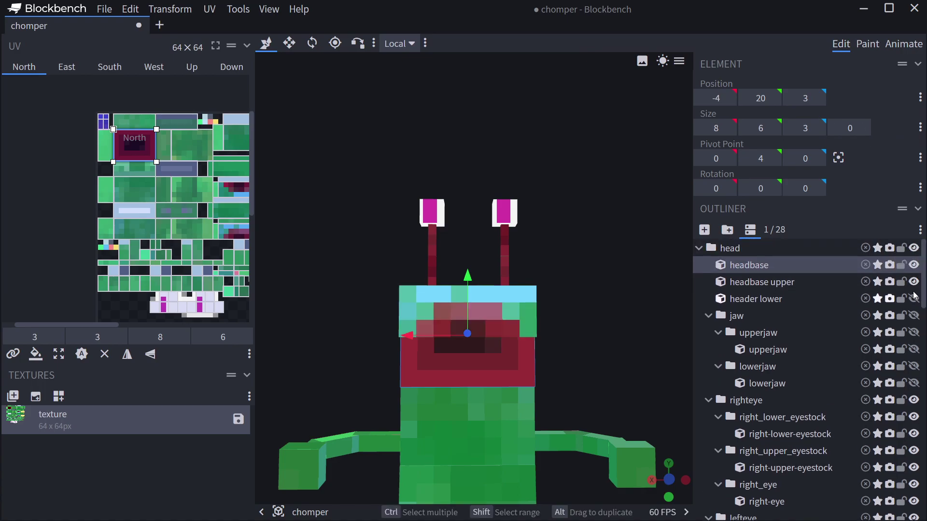
left_click(914, 299)
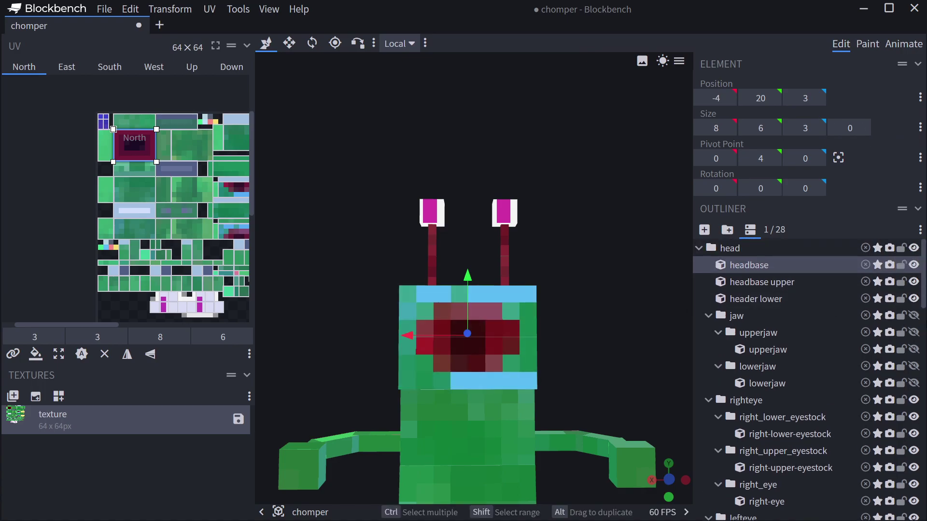
left_click(914, 315)
Step: View the jaws from the side in paint mode and pick pale yellow #f5f1ba as the tooth colour
mouse_move(601, 285)
left_mouse_down()
mouse_move(419, 253)
mouse_move(448, 279)
mouse_move(479, 283)
mouse_move(427, 317)
mouse_move(413, 266)
mouse_move(366, 280)
mouse_move(395, 296)
mouse_move(381, 293)
left_mouse_up()
left_click(867, 44)
mouse_move(435, 193)
left_mouse_down()
mouse_move(409, 185)
mouse_move(424, 193)
left_mouse_up()
left_click(822, 352)
left_click(837, 352)
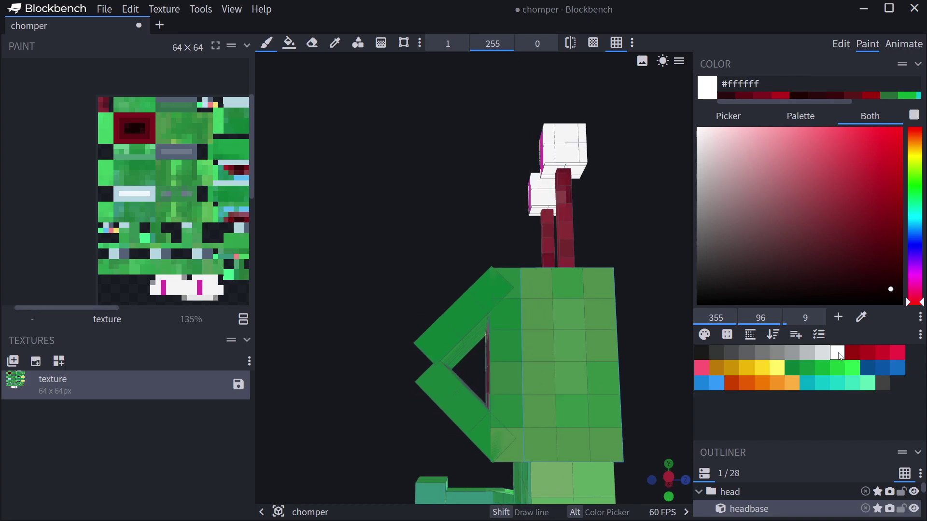
left_click(823, 353)
left_click(837, 353)
left_click(822, 352)
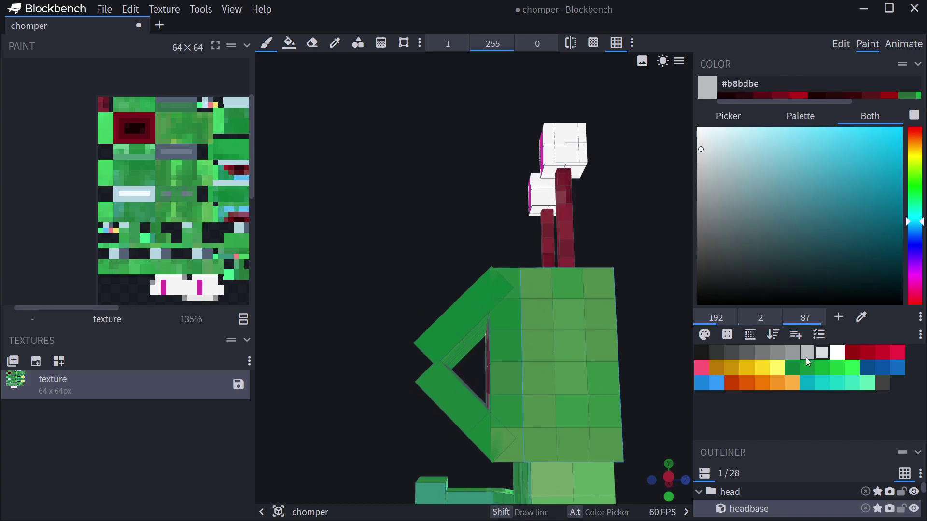
left_click(777, 367)
left_click(747, 135)
Step: Brush pale yellow onto the inside of the upper jaw and undo the last stroke
middle_click_drag(454, 367, 465, 361)
left_click_drag(465, 361, 468, 360)
left_click_drag(460, 359, 451, 353)
mouse_move(318, 309)
left_mouse_down()
mouse_move(379, 309)
mouse_move(349, 307)
mouse_move(473, 371)
left_mouse_up()
key("ctrl+z")
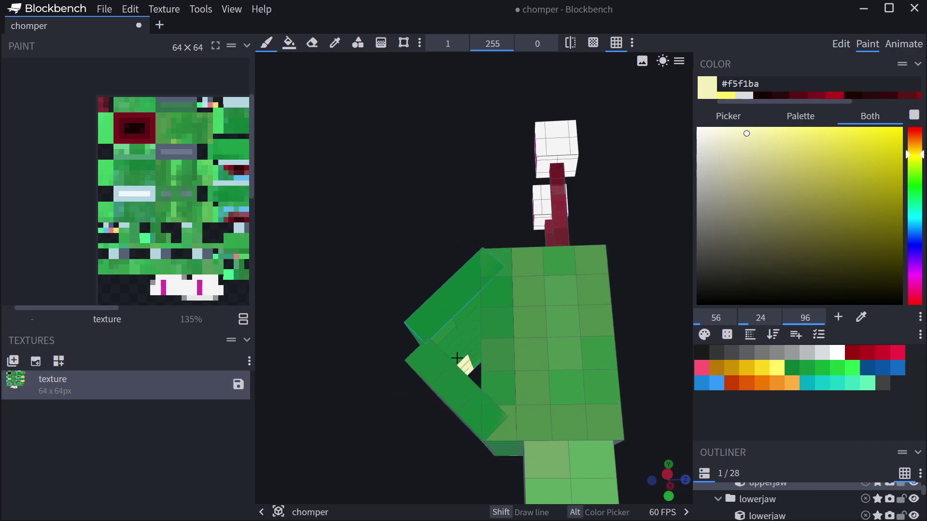
Step: Paint rows of pale yellow #f5f1ba teeth along the inner sides of both jaws
mouse_move(389, 282)
left_mouse_down()
mouse_move(486, 375)
mouse_move(445, 373)
left_mouse_up()
left_click_drag(376, 318, 549, 330)
scroll(580, 284, "down", 3)
left_click_drag(589, 278, 479, 336)
scroll(375, 262, "up", 4)
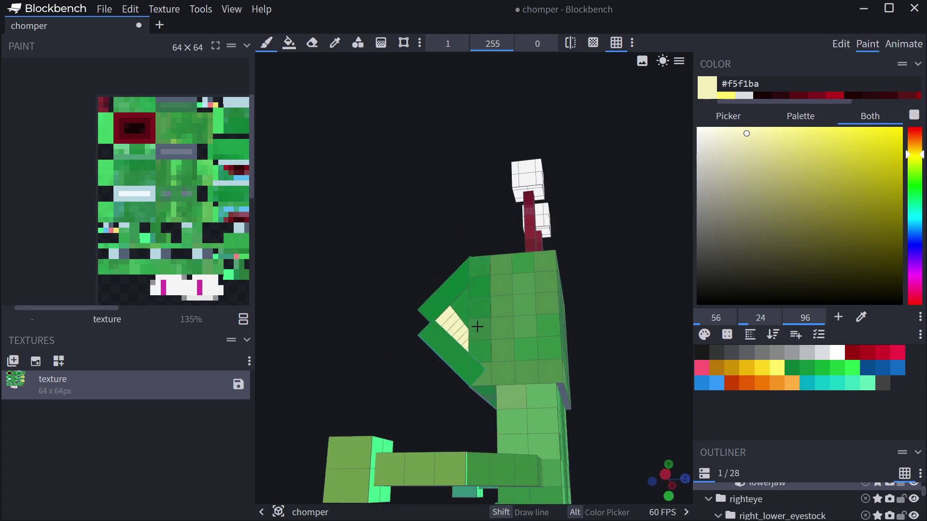
left_click_drag(295, 228, 400, 350)
left_click_drag(464, 322, 411, 333)
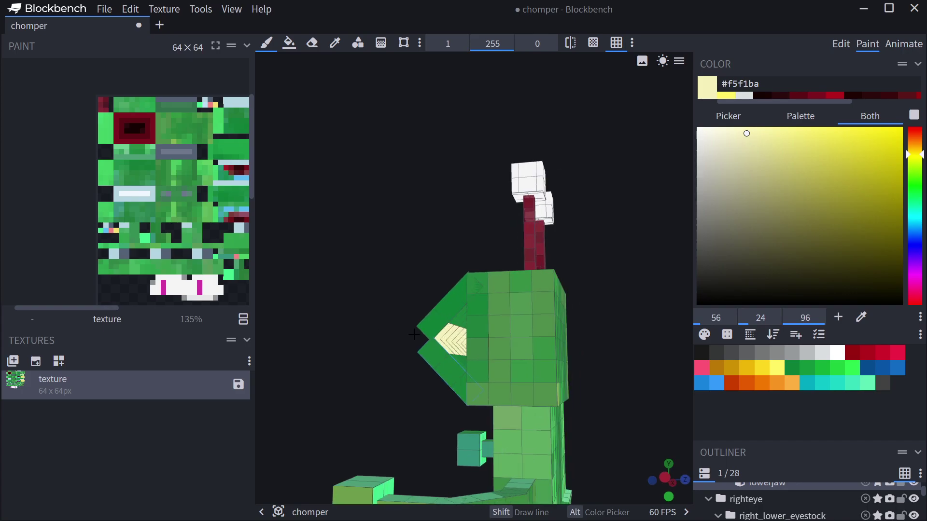
left_click_drag(322, 342, 434, 351)
scroll(578, 325, "down", 3)
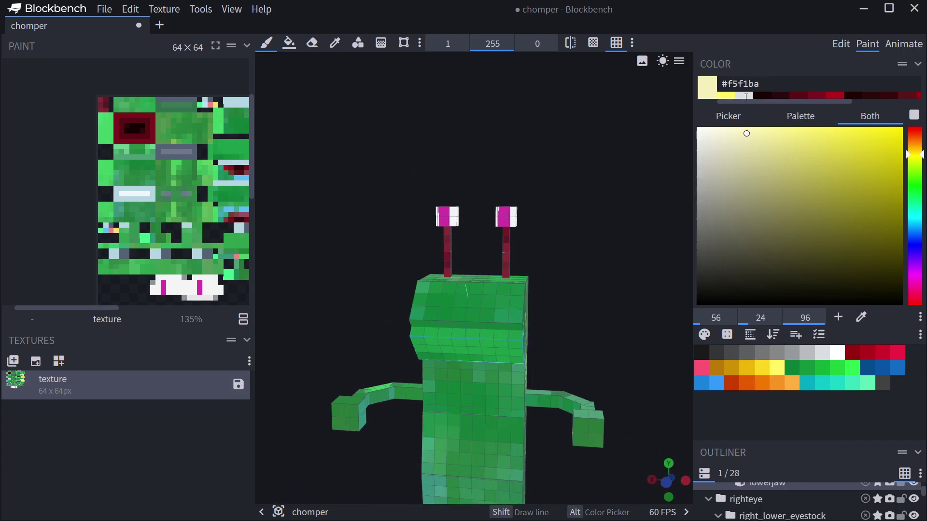
left_click_drag(654, 187, 587, 116)
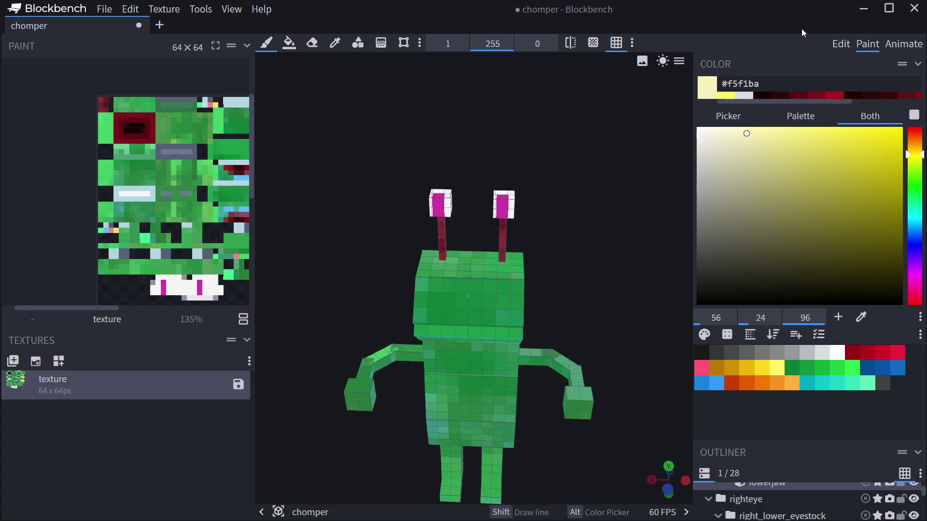
Step: Switch to edit mode, clear the selection and examine the textured chomper from several sides
left_click(841, 44)
mouse_move(573, 196)
left_mouse_down()
mouse_move(624, 190)
mouse_move(595, 257)
mouse_move(560, 211)
mouse_move(517, 187)
mouse_move(511, 171)
mouse_move(601, 303)
left_mouse_up()
left_click_drag(289, 373, 306, 387)
scroll(722, 442, "down", 10)
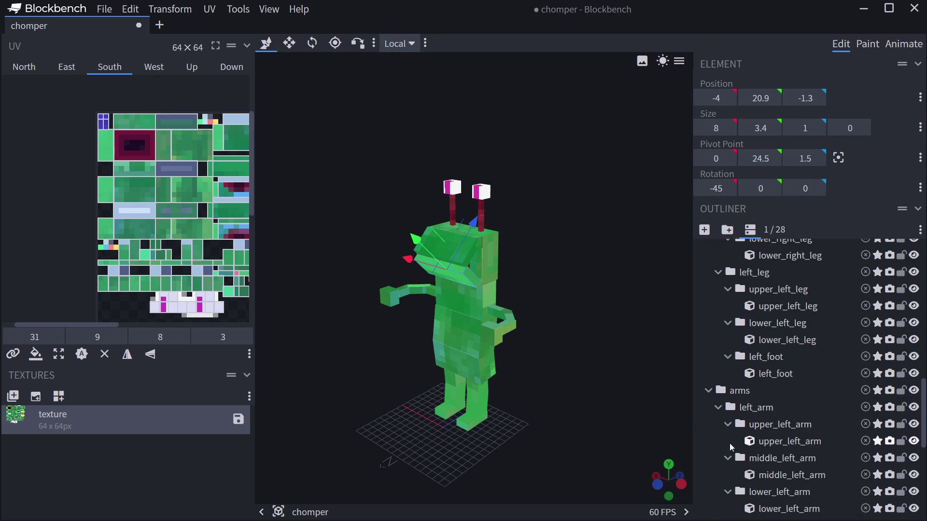
left_click(749, 471)
left_click_drag(581, 338, 627, 213)
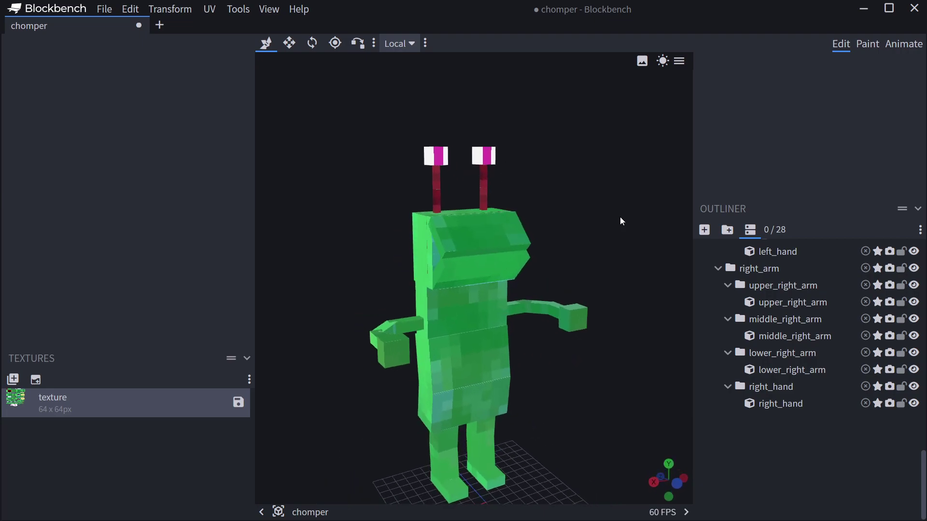
left_click_drag(483, 364, 558, 398)
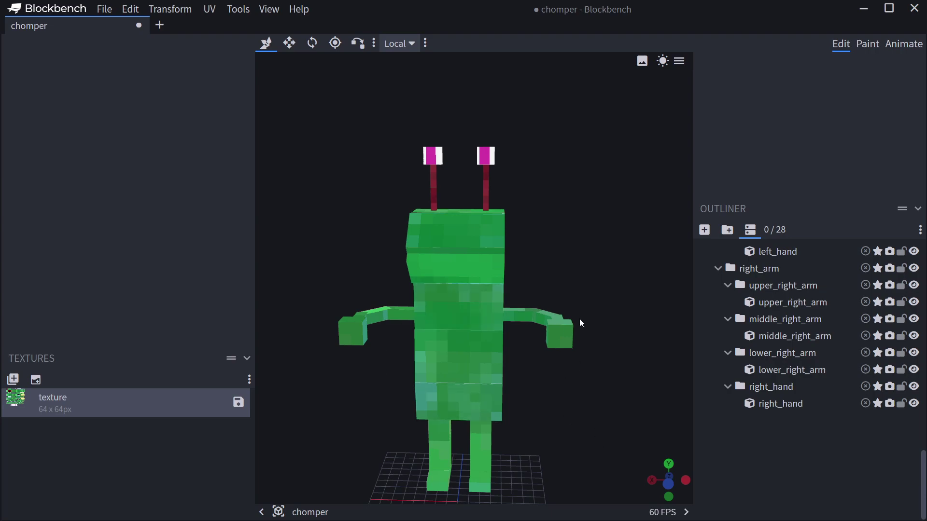
mouse_move(604, 471)
left_mouse_down()
mouse_move(573, 478)
mouse_move(549, 439)
mouse_move(585, 465)
mouse_move(614, 462)
left_mouse_up()
Step: Save the chomper project and store its texture as texture.png in the BlochBench Geckolib folder
key("ctrl+s")
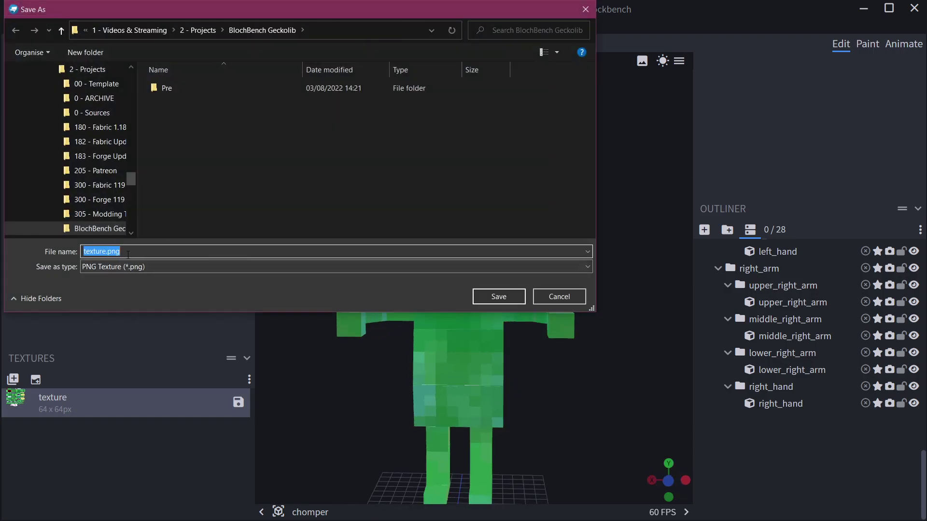
left_click(319, 247)
left_click(490, 298)
left_click_drag(602, 291, 624, 300)
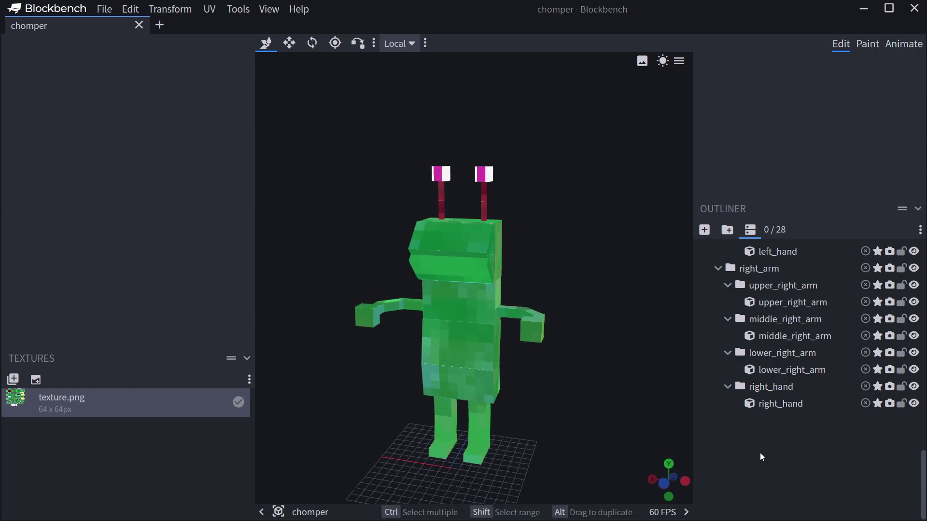